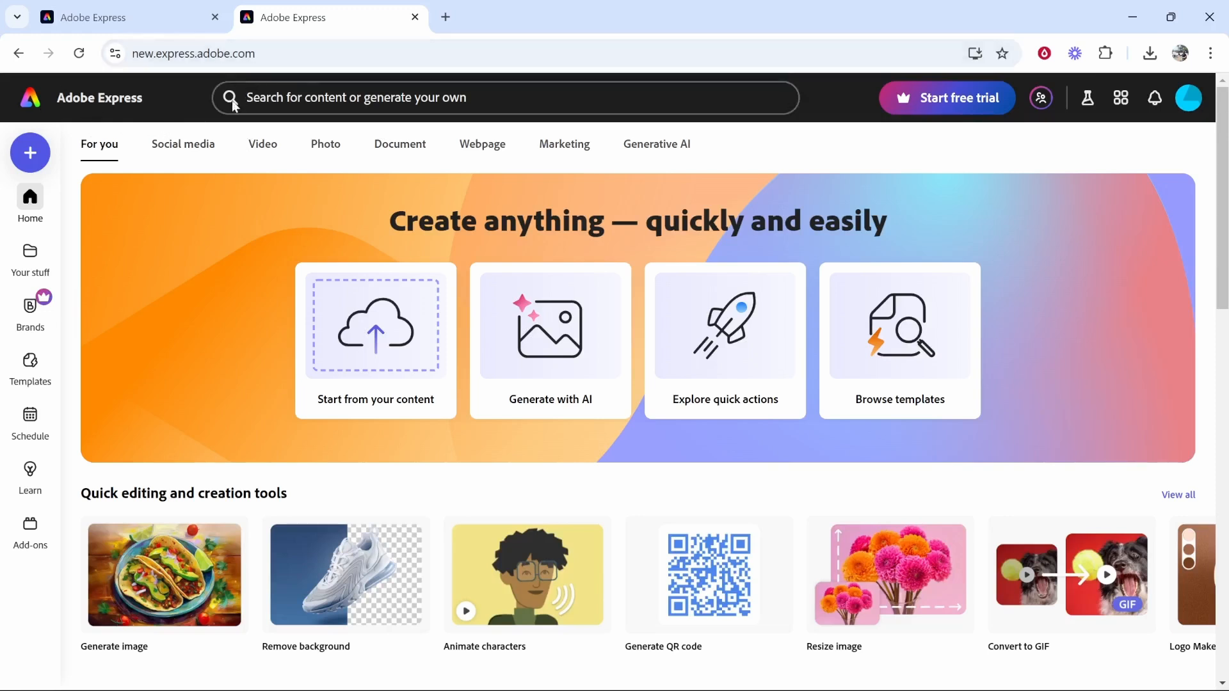
Step: Search for "invoice", show only the template results, and filter them to free ones
click(356, 100)
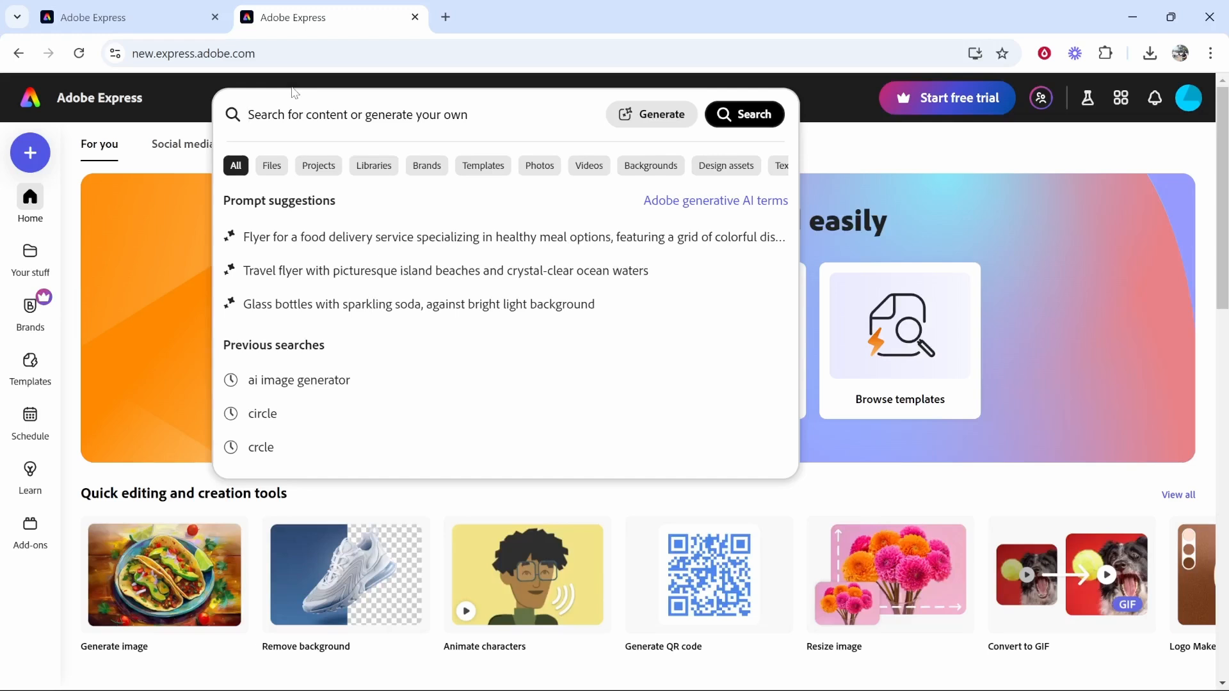
text(invoice)
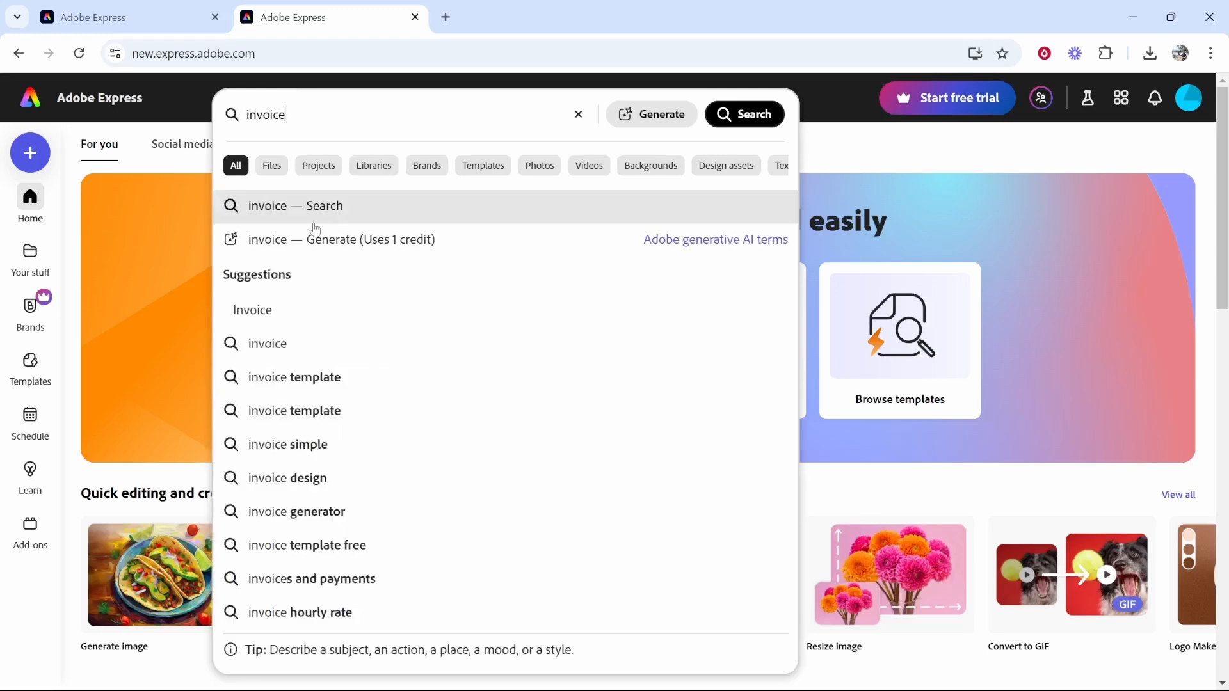
click(321, 213)
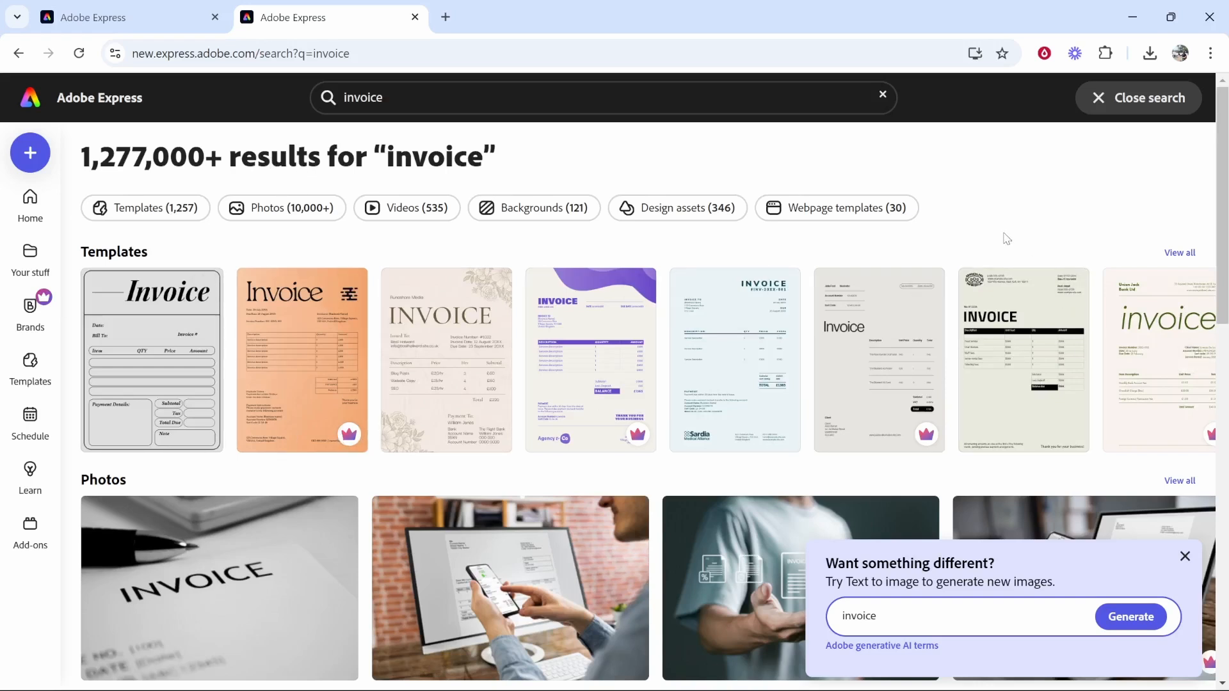
click(132, 215)
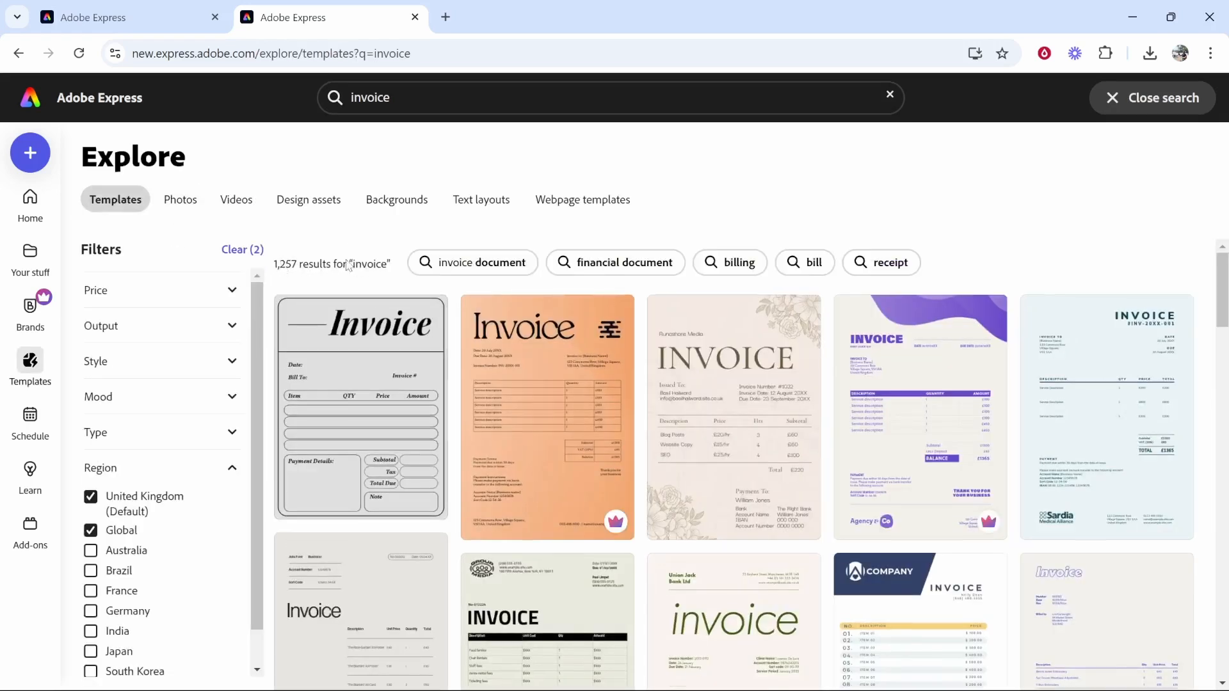
click(232, 291)
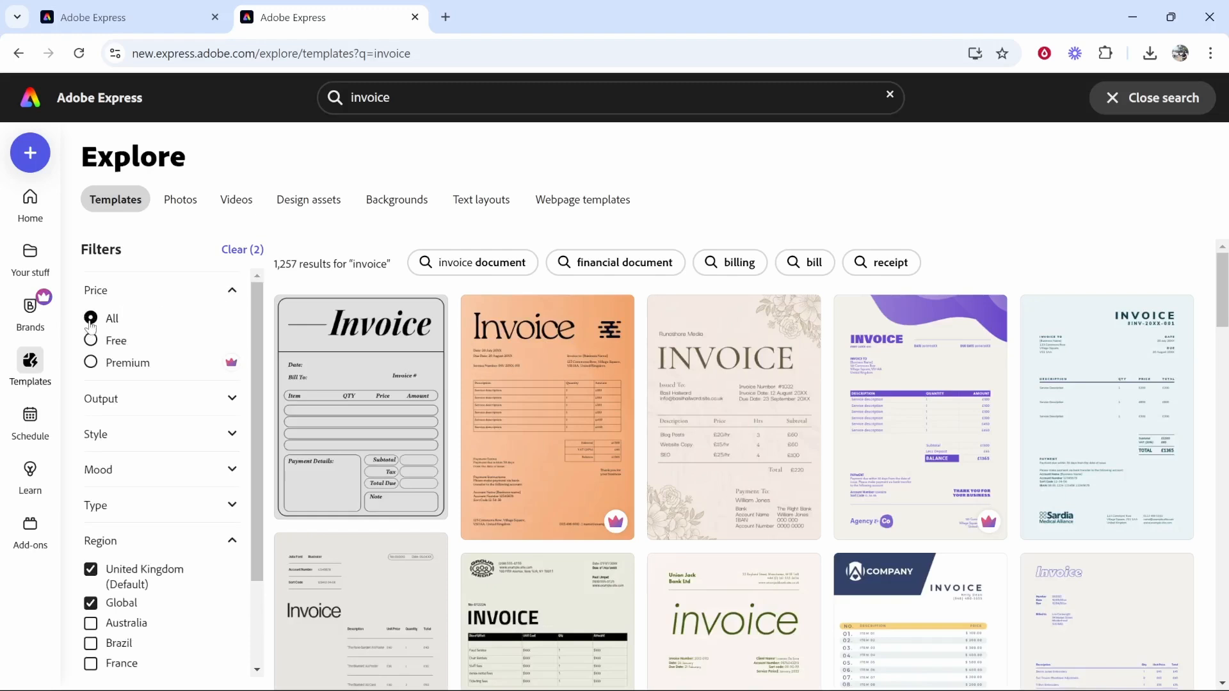
click(97, 339)
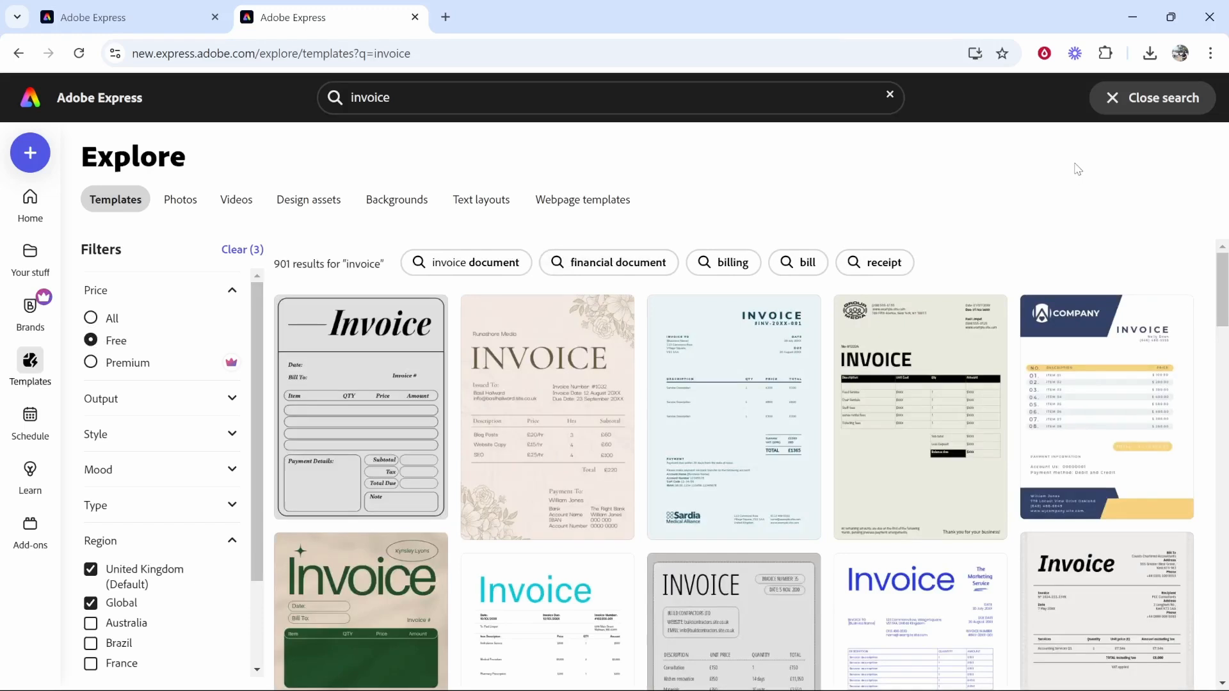
Step: Open the free black-and-white Invoice template with three dots in the corners for customization
scroll(896, 287, down, 5)
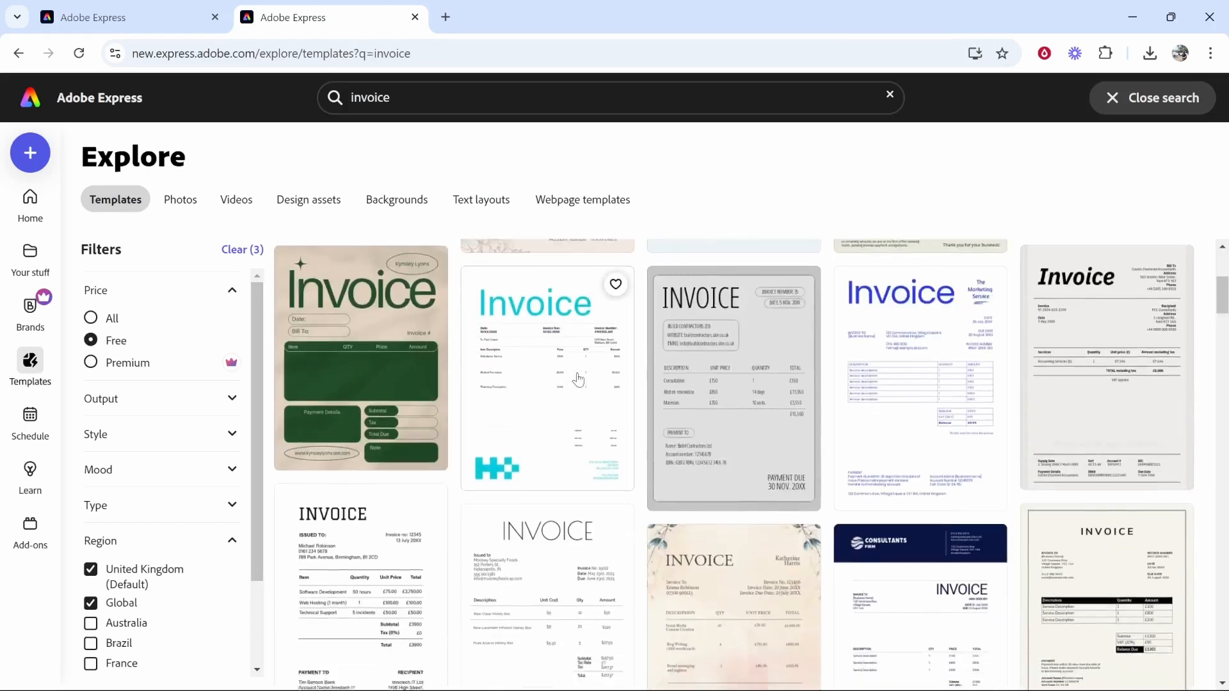
scroll(627, 387, down, 1)
scroll(523, 418, down, 3)
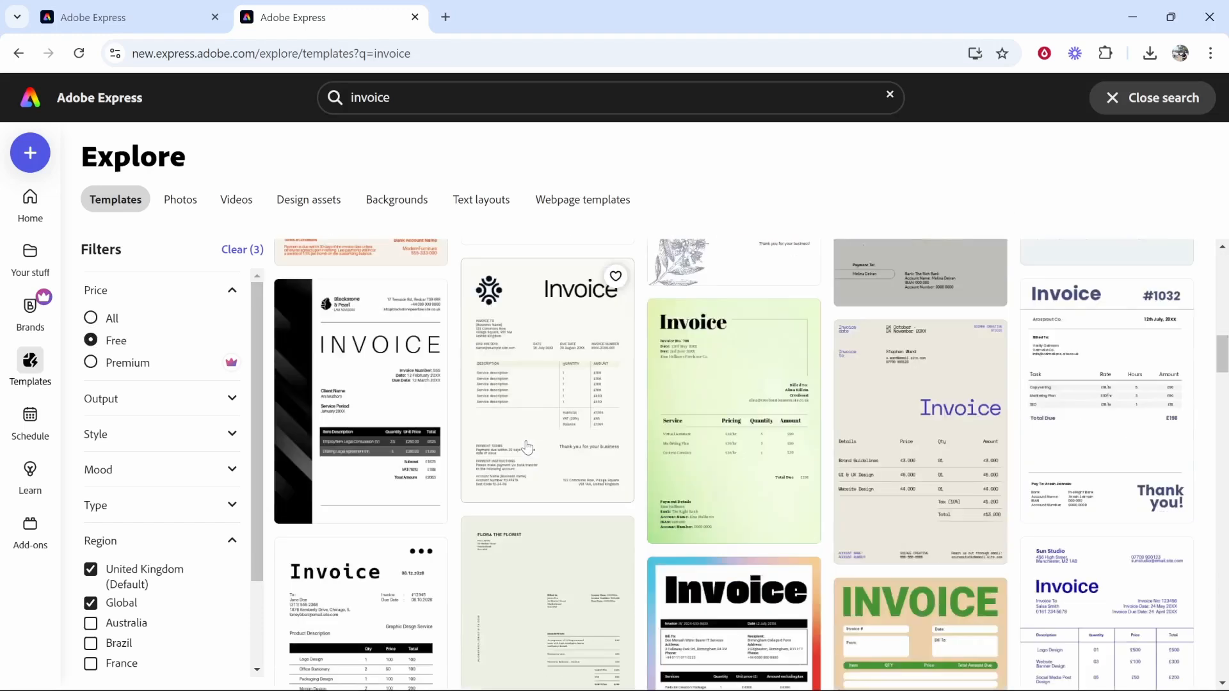
scroll(511, 447, down, 5)
scroll(433, 445, up, 3)
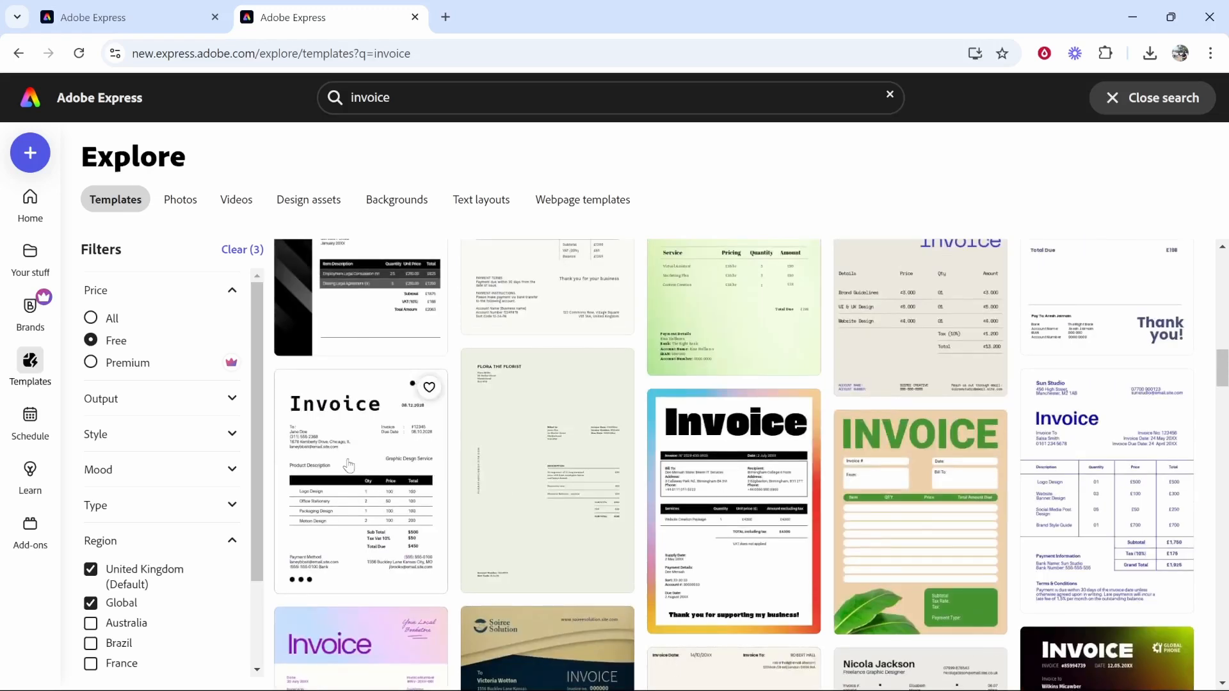
click(376, 484)
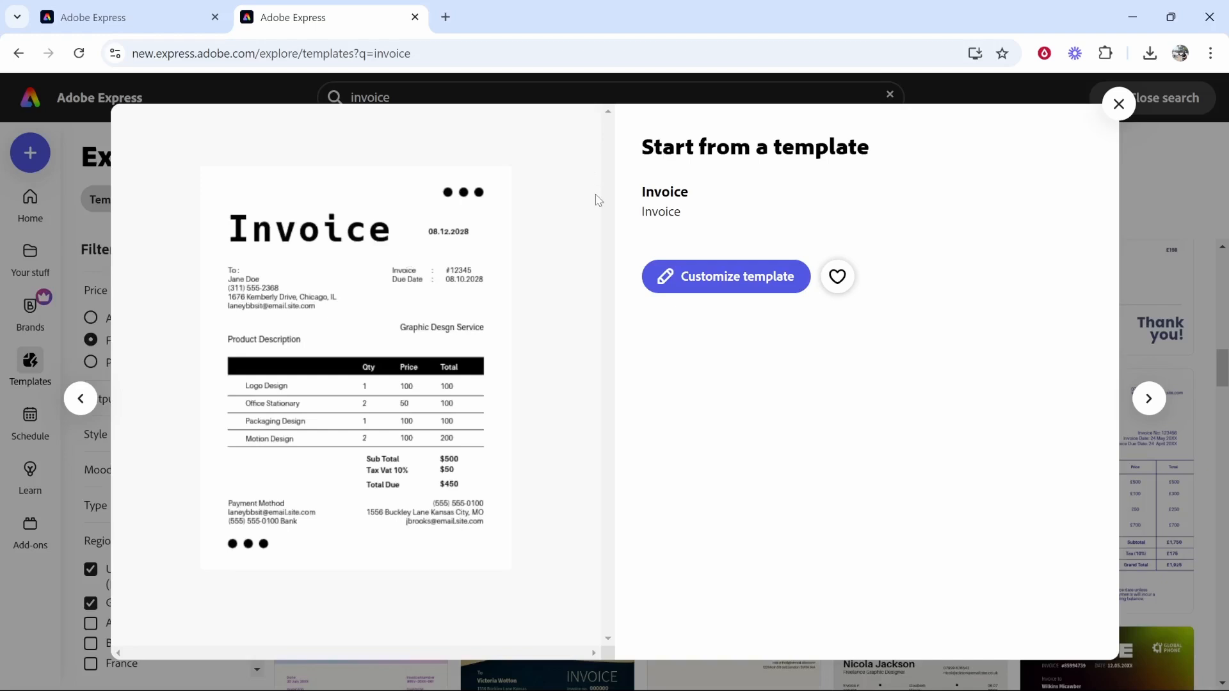
click(707, 285)
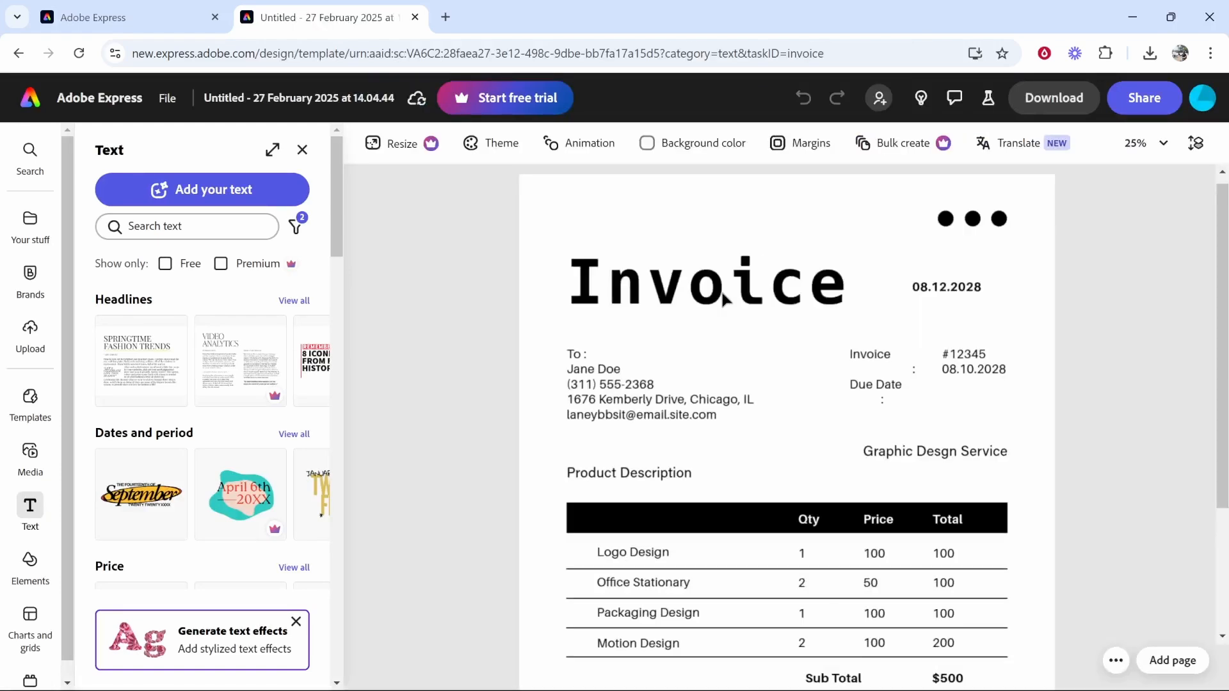
Step: Examine the template's header, client details, item table, totals and payment section, checking how the text blocks are grouped
scroll(722, 313, down, 3)
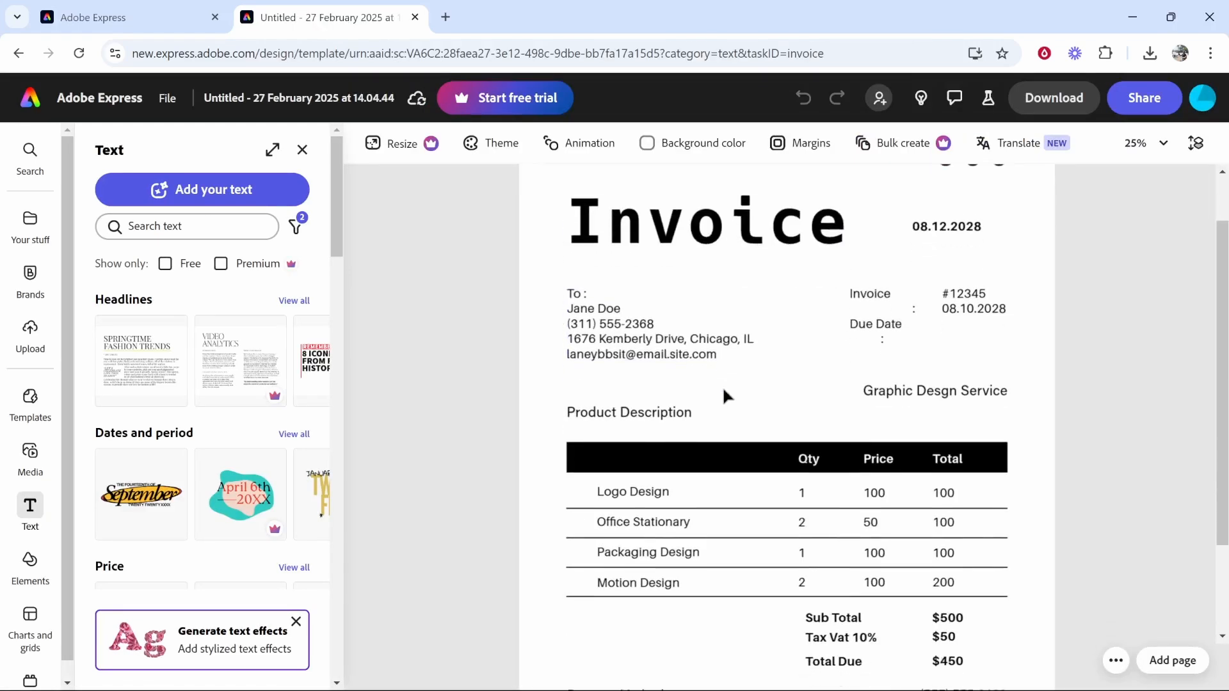
scroll(722, 422, down, 3)
scroll(759, 383, up, 6)
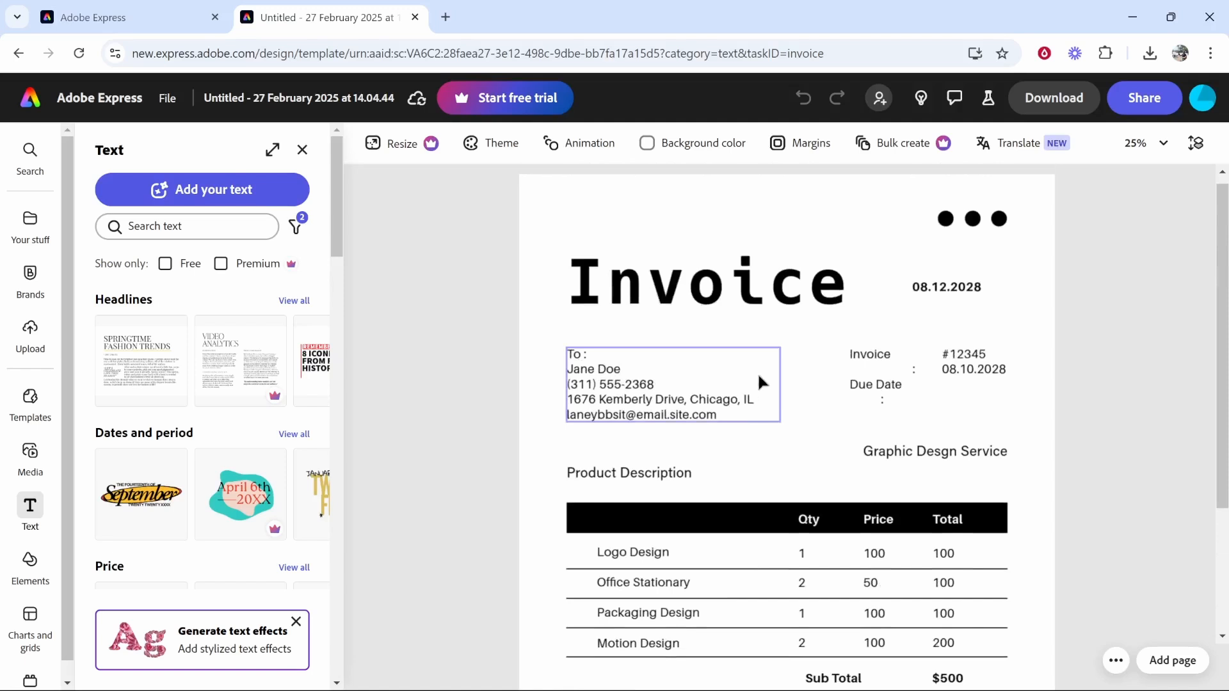
click(946, 219)
click(1005, 336)
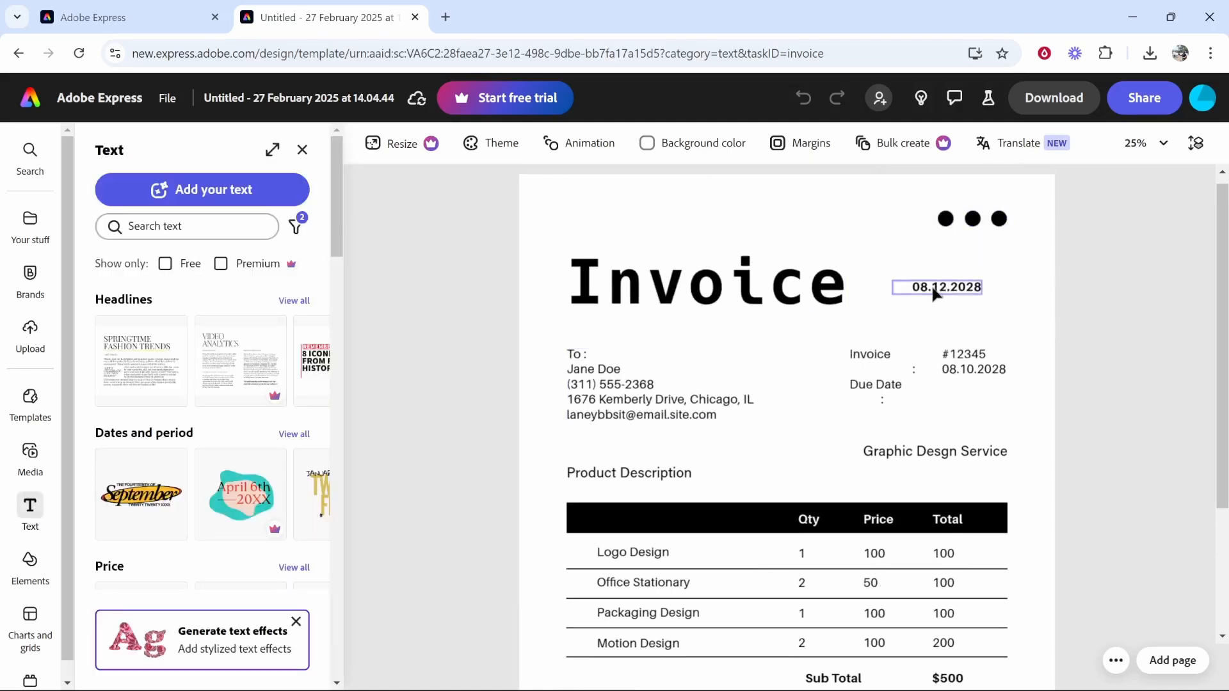
scroll(910, 422, down, 3)
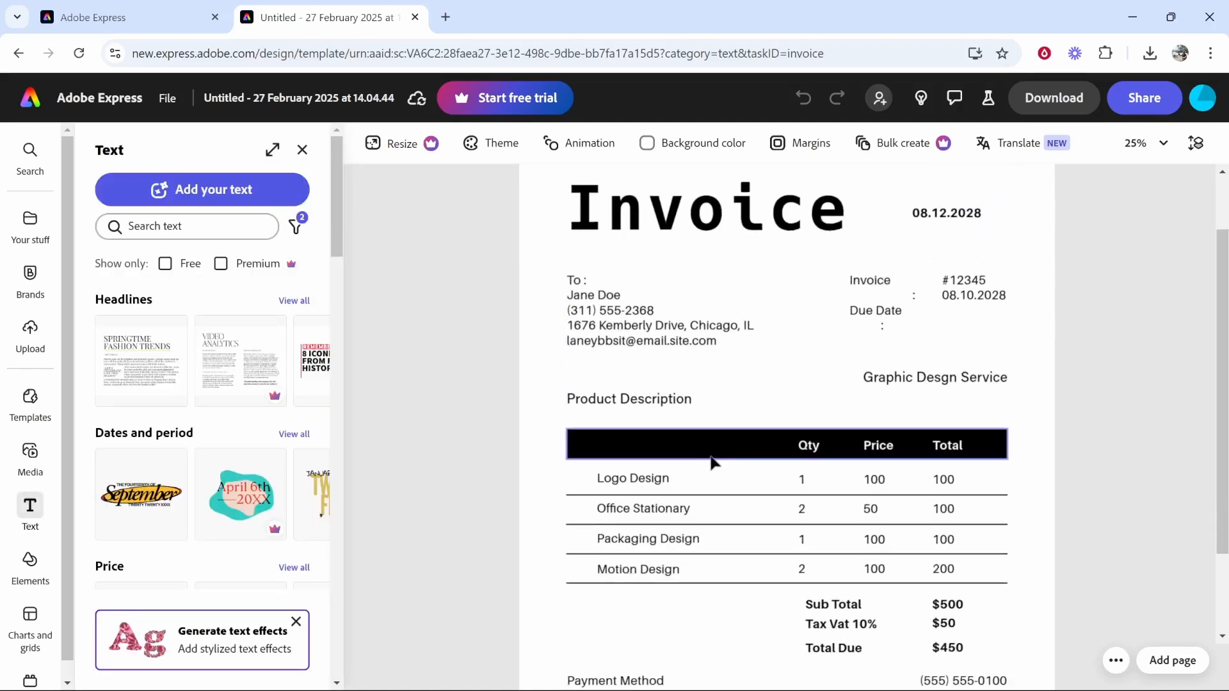
drag(1037, 570, 940, 550)
double_click(647, 512)
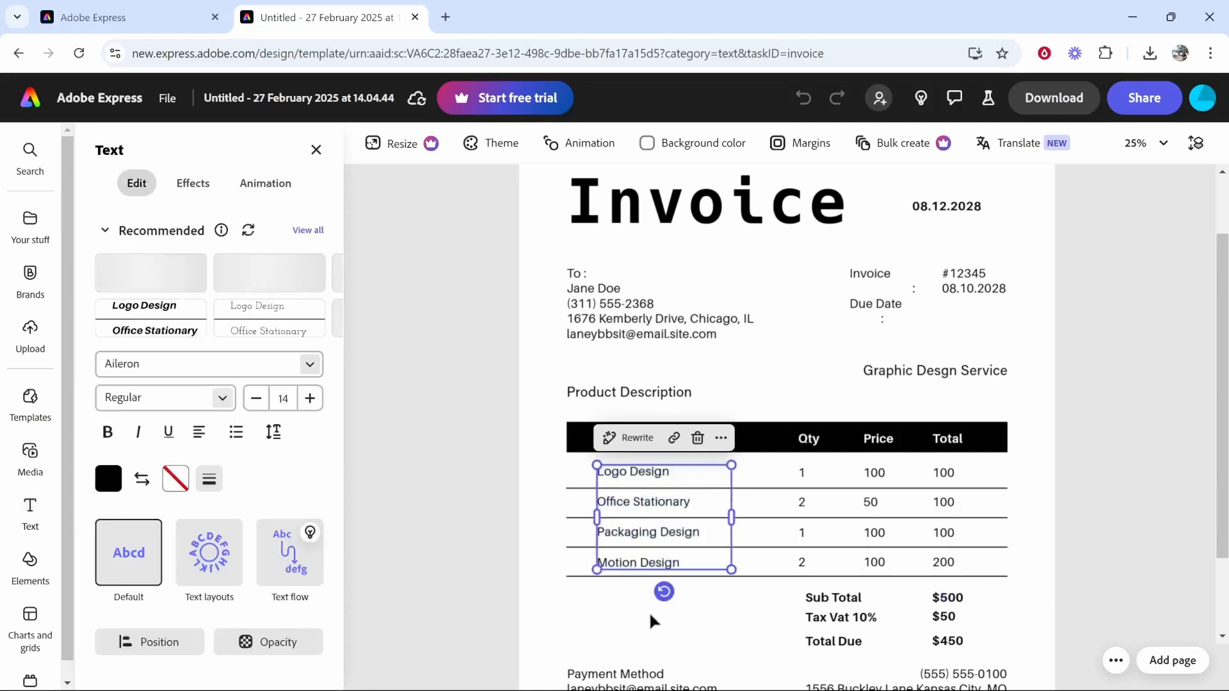
click(809, 598)
scroll(778, 487, down, 2)
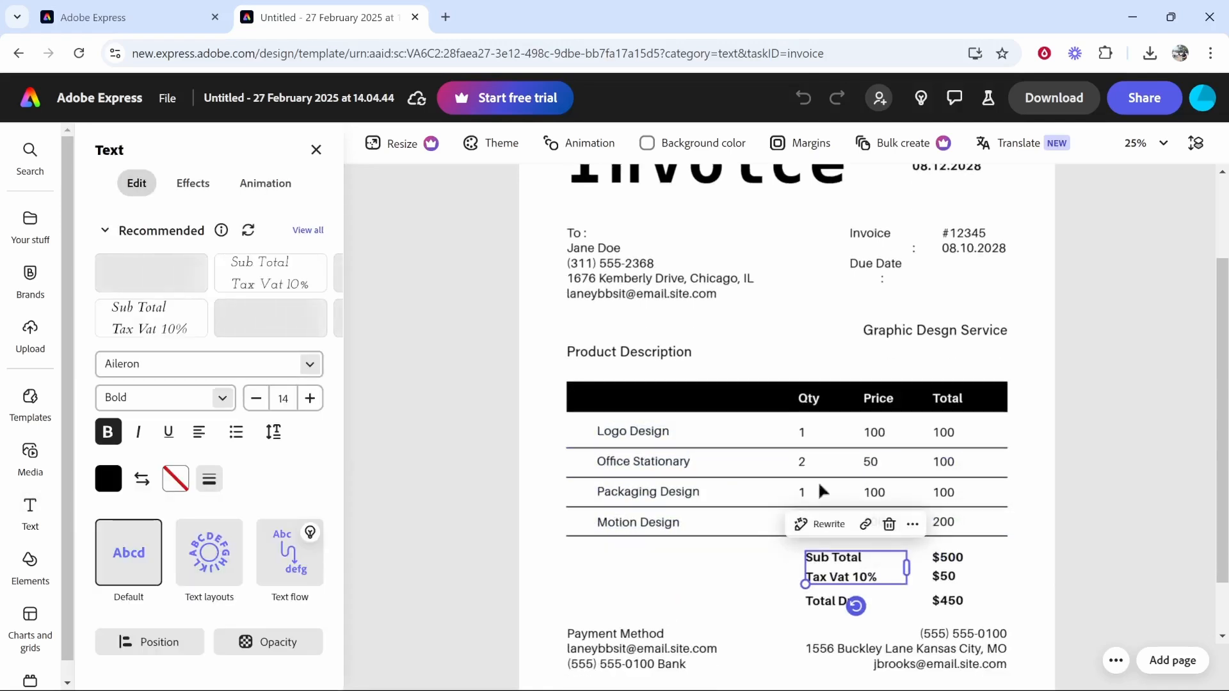
click(781, 491)
click(681, 402)
click(634, 387)
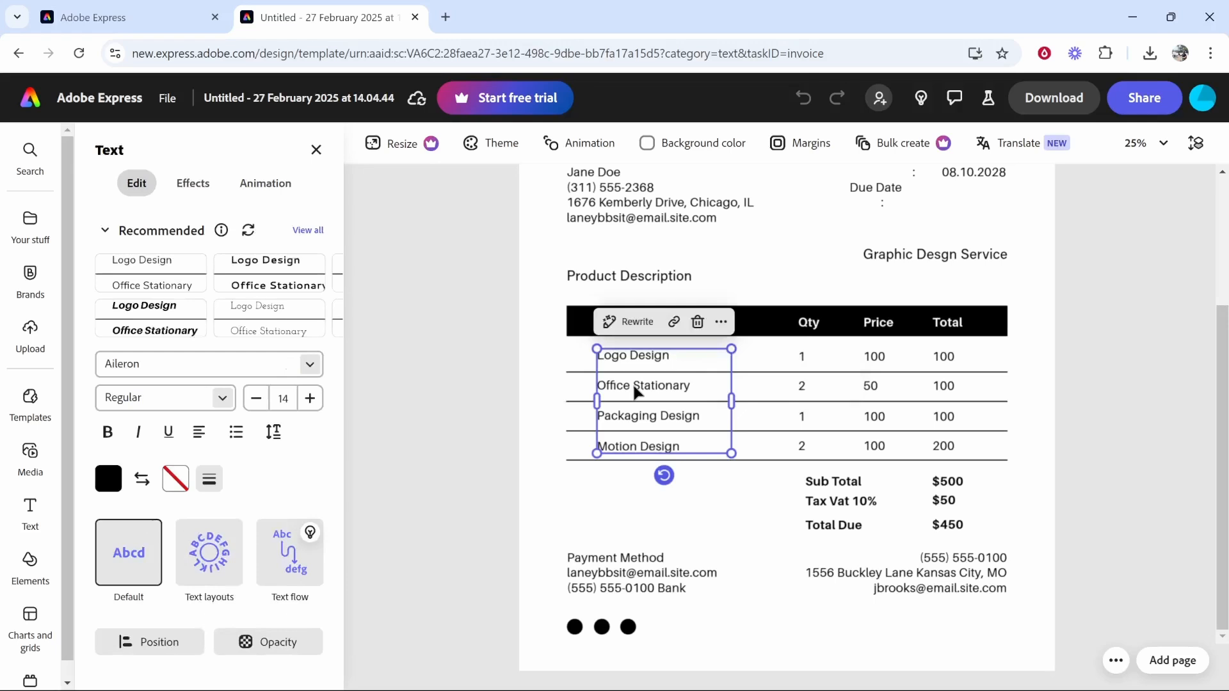
click(1123, 420)
Step: Delete the table's bottom divider line and the Motion Design row's total, price and quantity
click(994, 457)
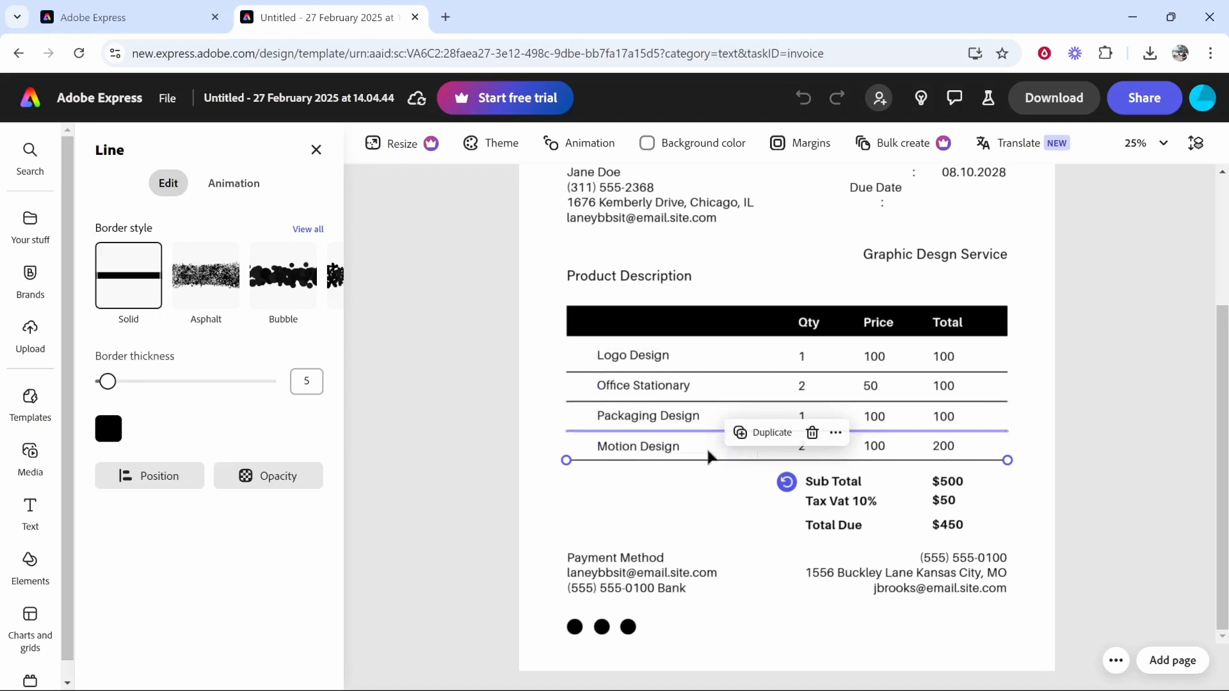
right_click(940, 466)
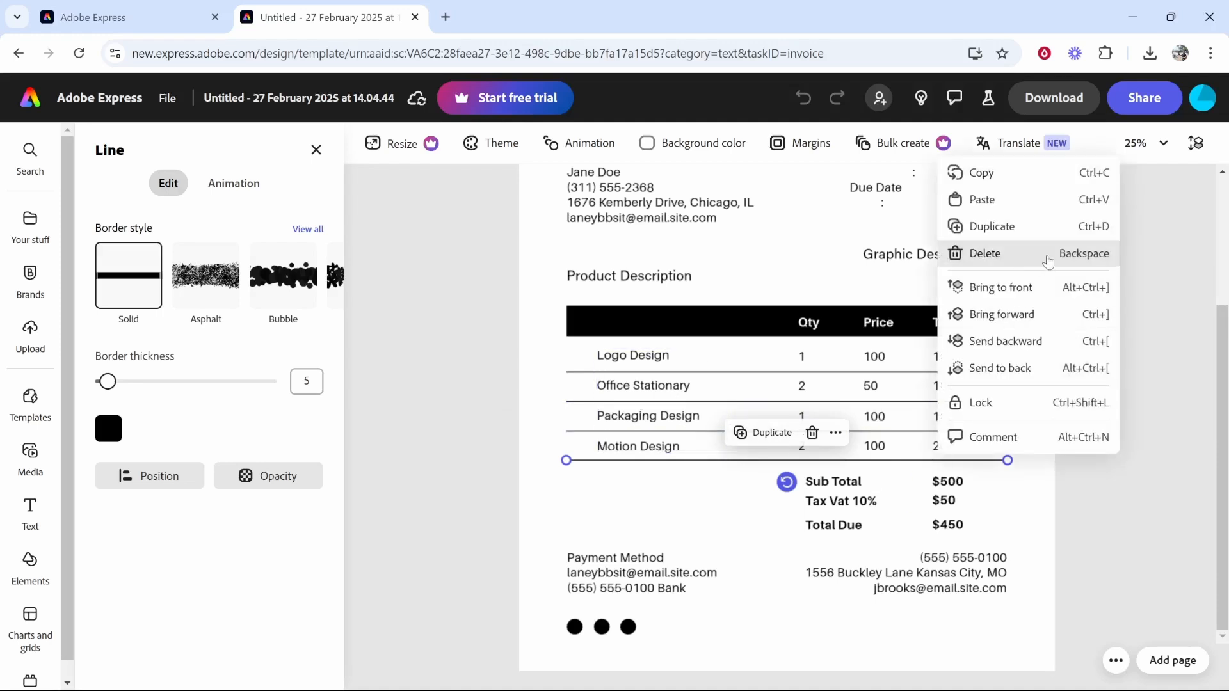
click(1025, 267)
click(945, 446)
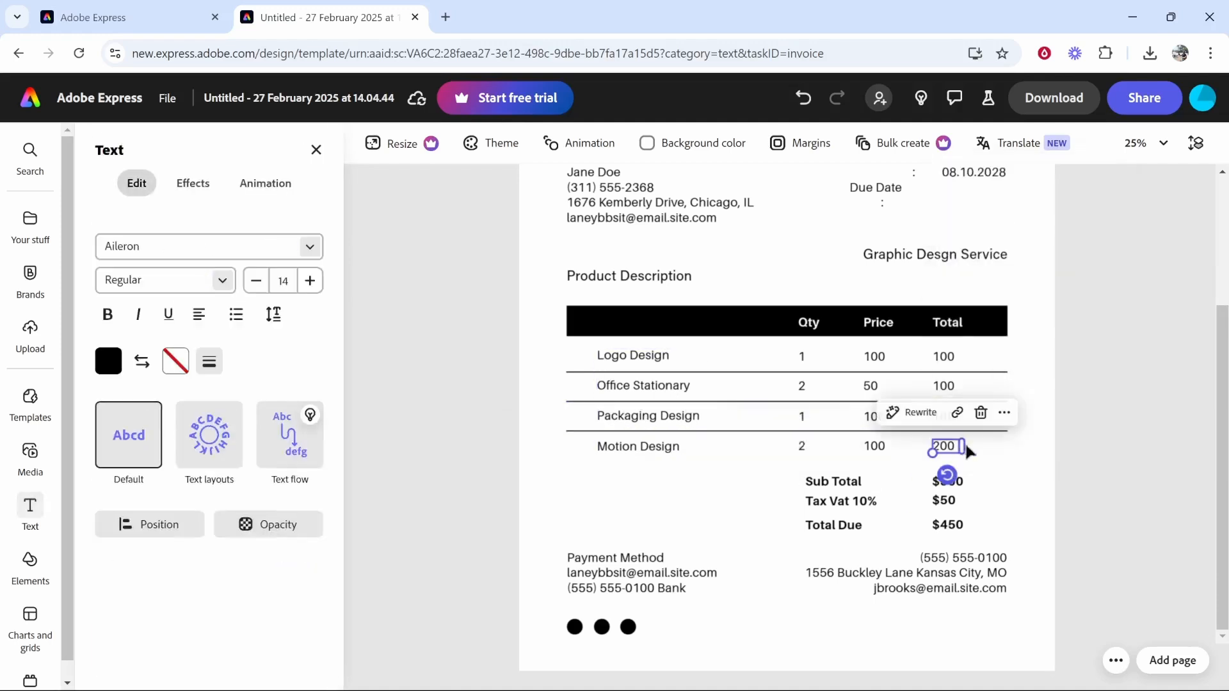
key(Delete)
click(878, 448)
key(Delete)
click(804, 448)
key(Delete)
Step: Delete the text block that holds all the item names in the table
drag(736, 342, 657, 449)
key(Delete)
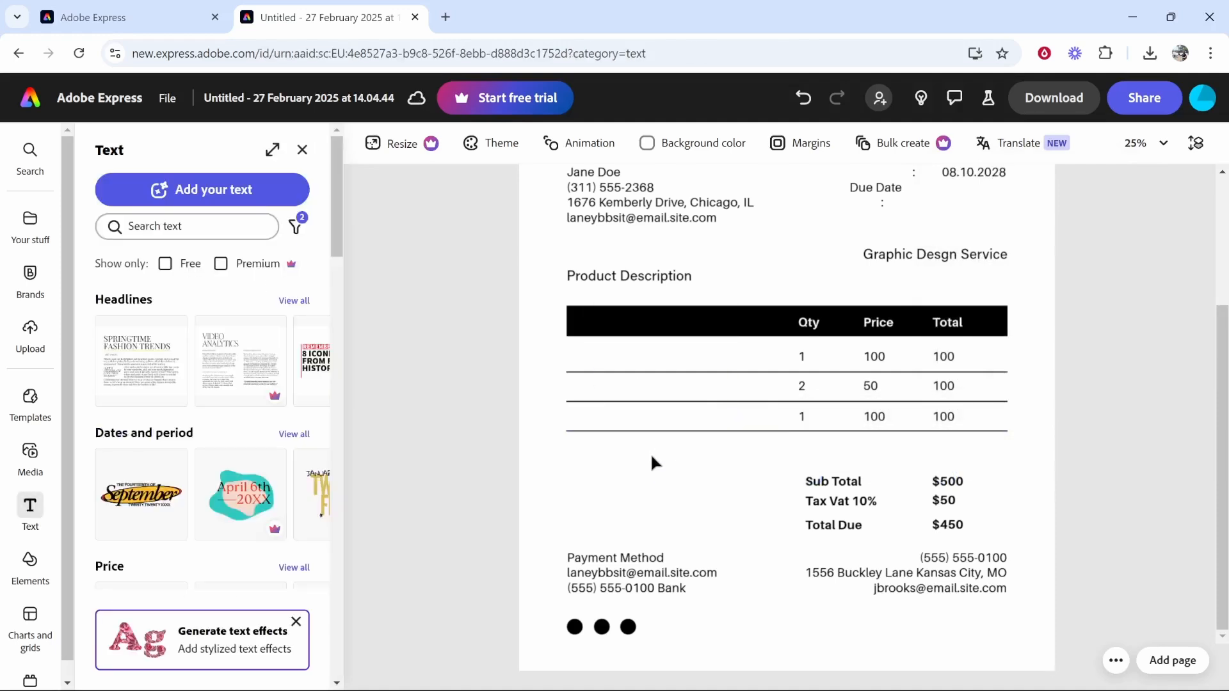
key(ctrl+z)
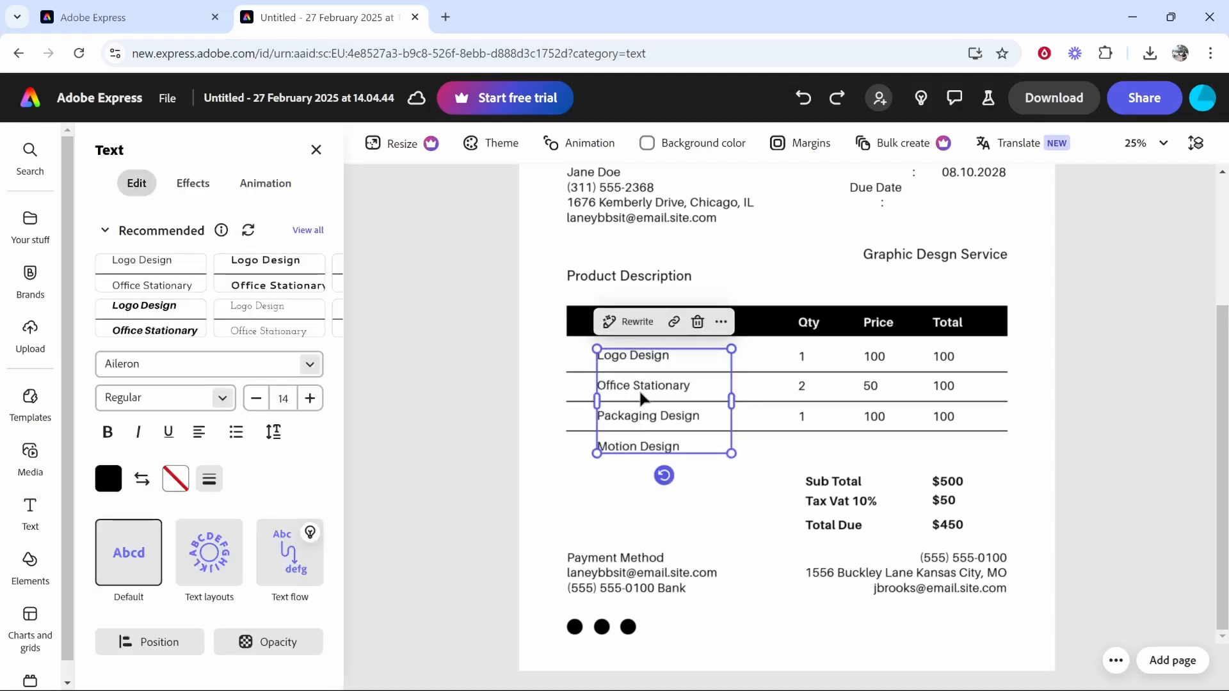
key(Delete)
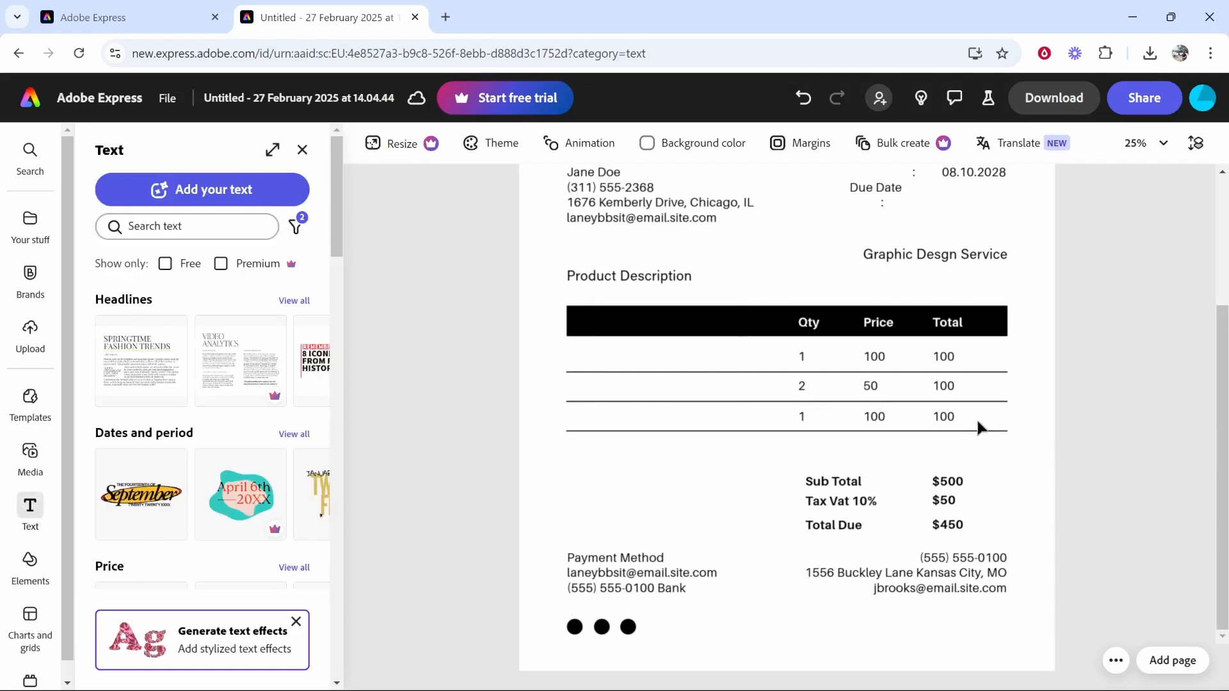
Step: Delete the third table row's divider line along with its total, price and quantity
click(968, 427)
key(Delete)
click(944, 417)
key(Delete)
click(875, 417)
key(Delete)
click(801, 416)
key(Delete)
Step: Delete the second table row's total, price and quantity, restoring its removed divider line
click(947, 400)
key(Delete)
click(946, 387)
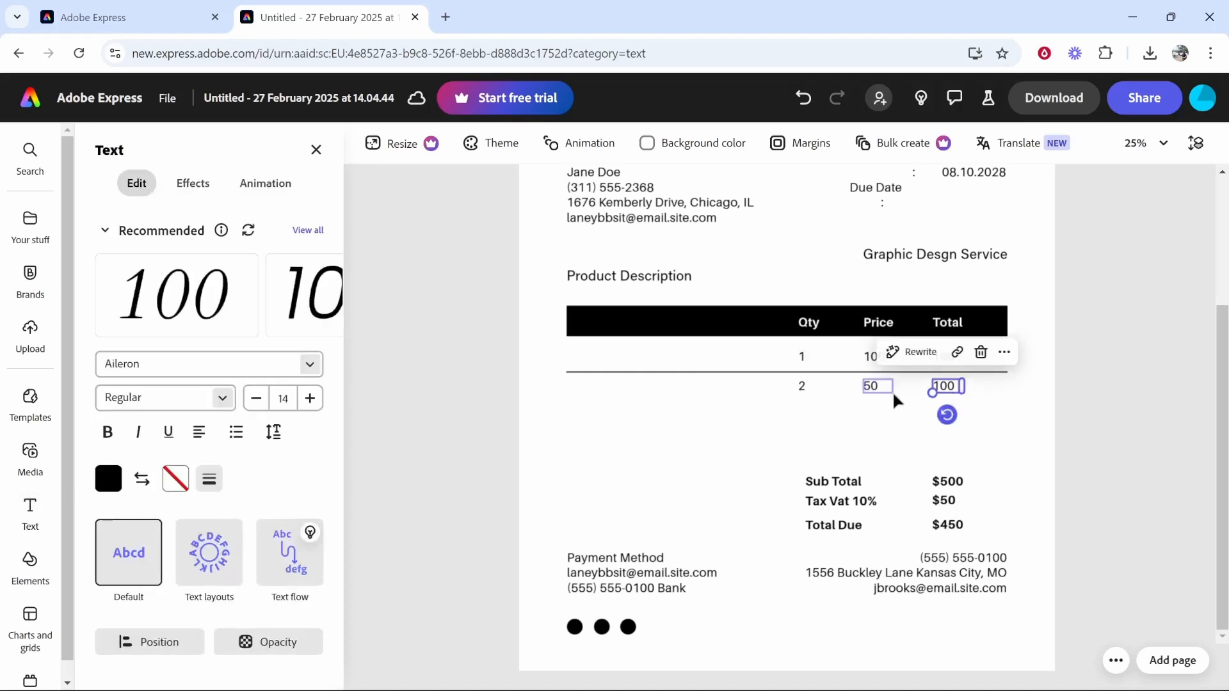
key(ctrl+z)
click(939, 391)
key(Delete)
key(Delete)
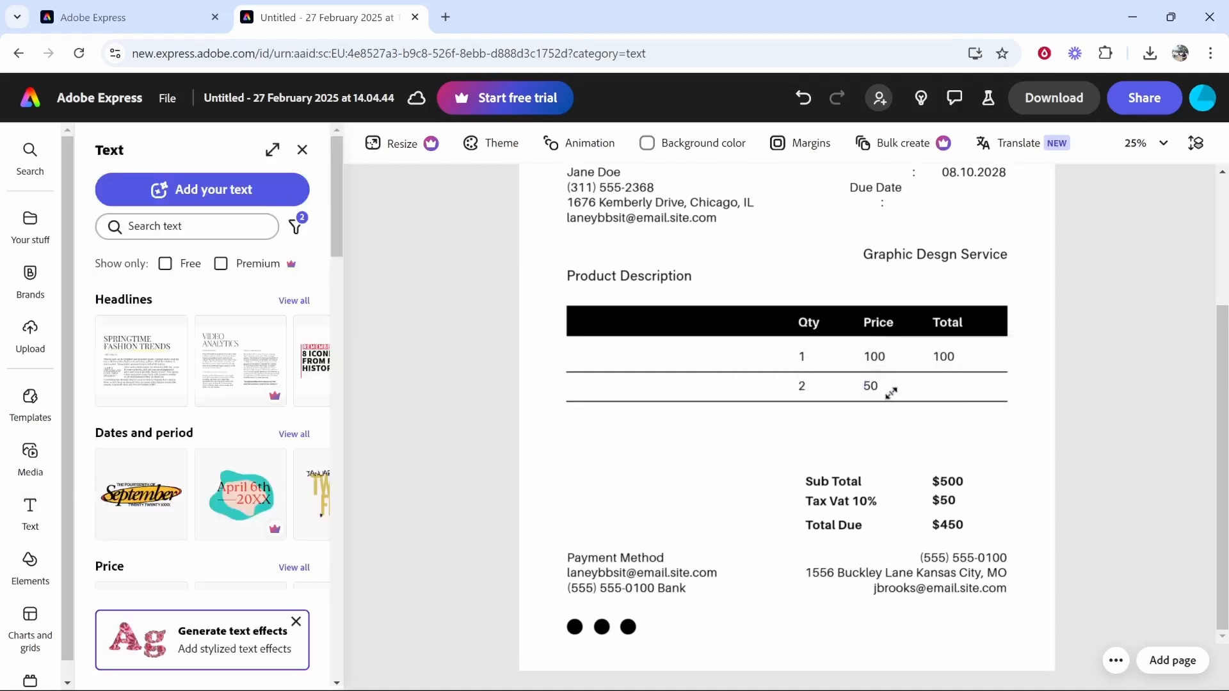
Step: Copy the Product Description text and place the pasted copy in the table's first row, before the quantity
click(640, 281)
right_click(604, 278)
click(632, 301)
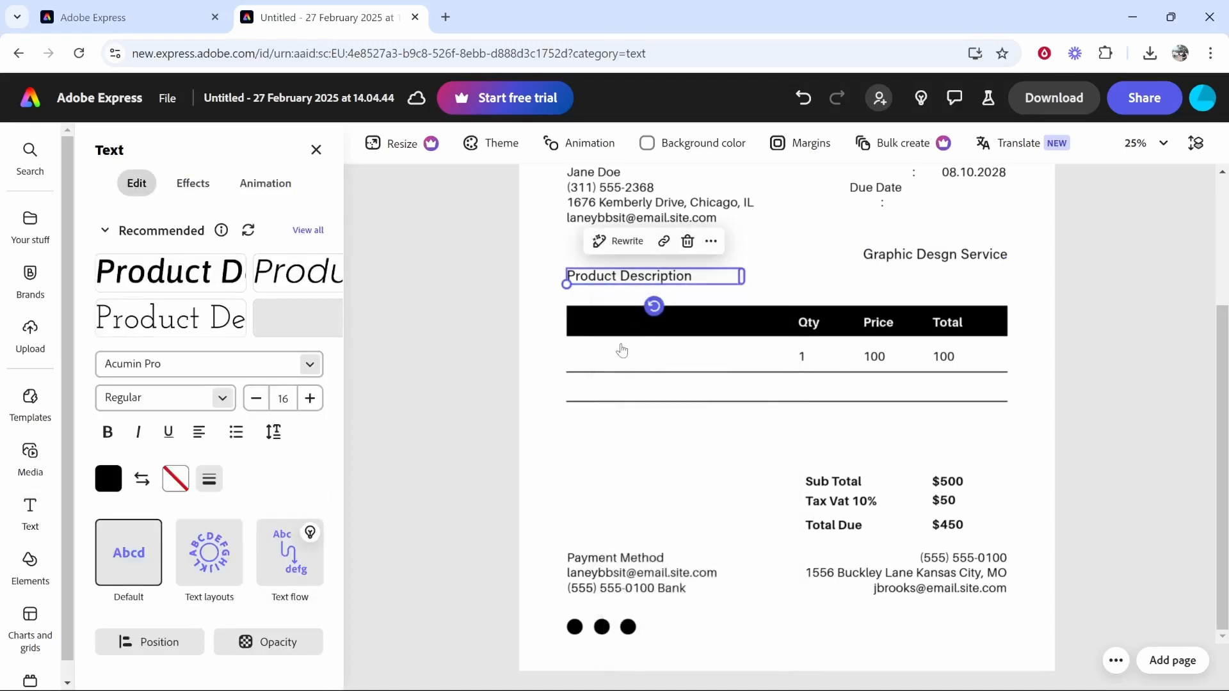
click(626, 478)
right_click(626, 466)
click(617, 467)
right_click(616, 467)
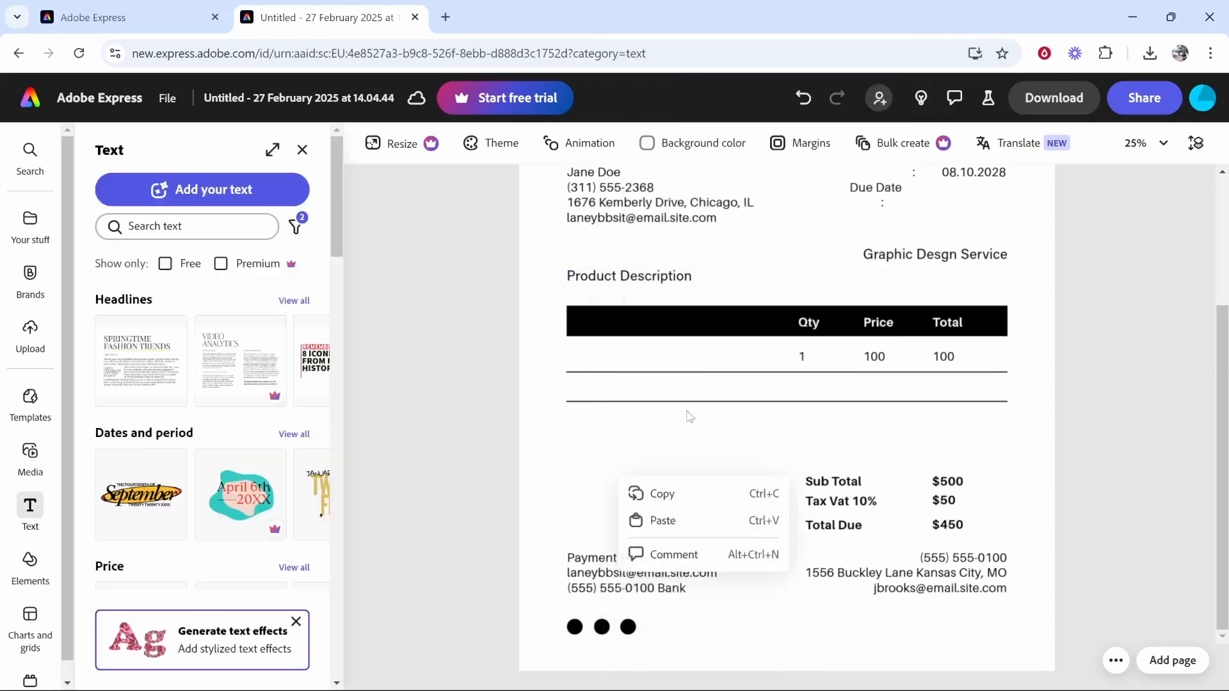
click(662, 518)
drag(666, 294, 680, 357)
Step: Replace the copied text in the first row with "YouTube Management"
double_click(613, 362)
key(ctrl+a)
text(YouTube Management)
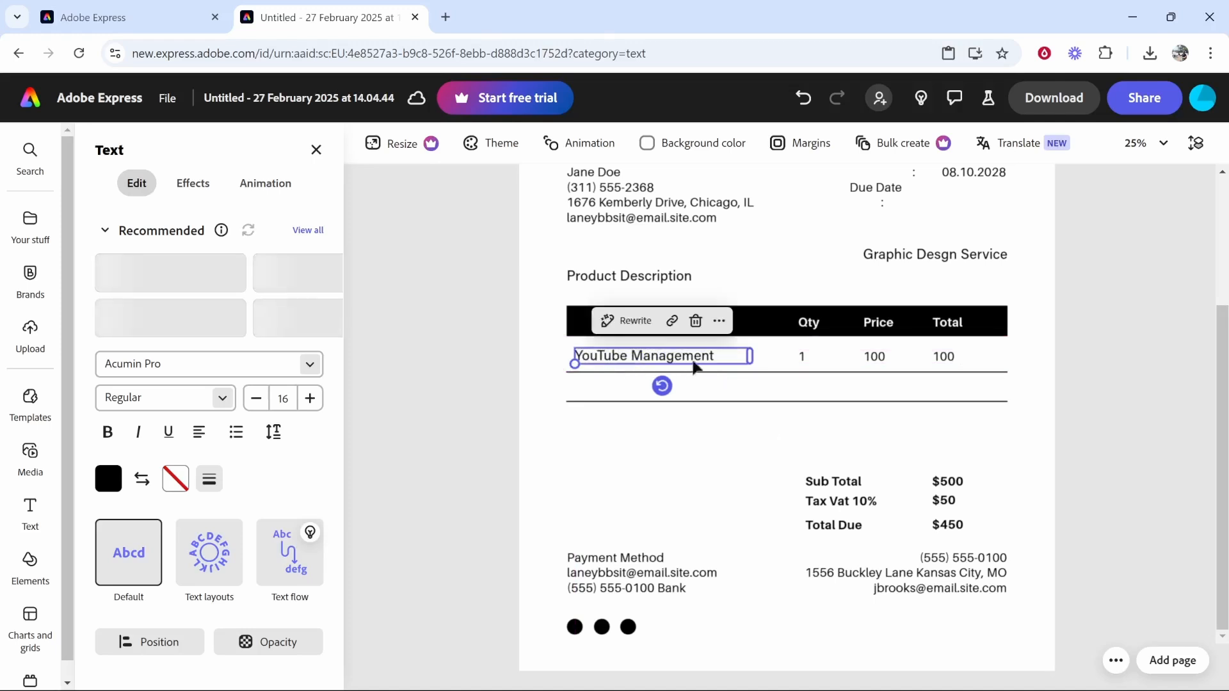
click(623, 458)
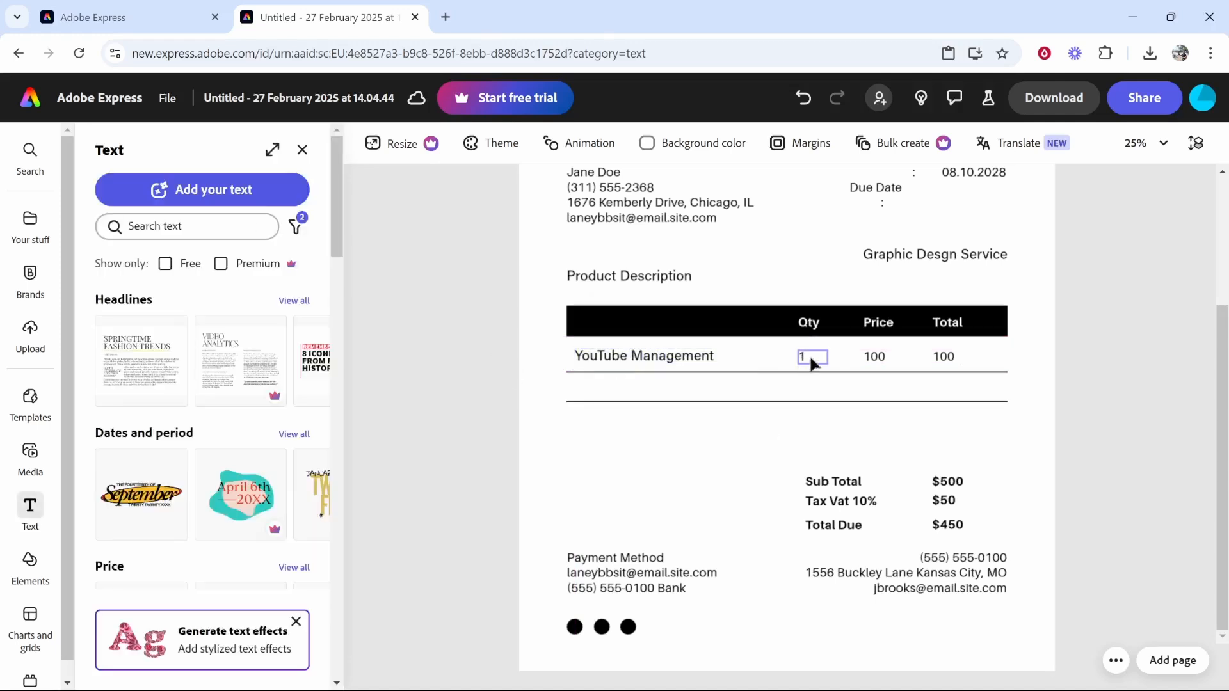
Step: Set both the price and the total of the YouTube Management row to 500
double_click(880, 357)
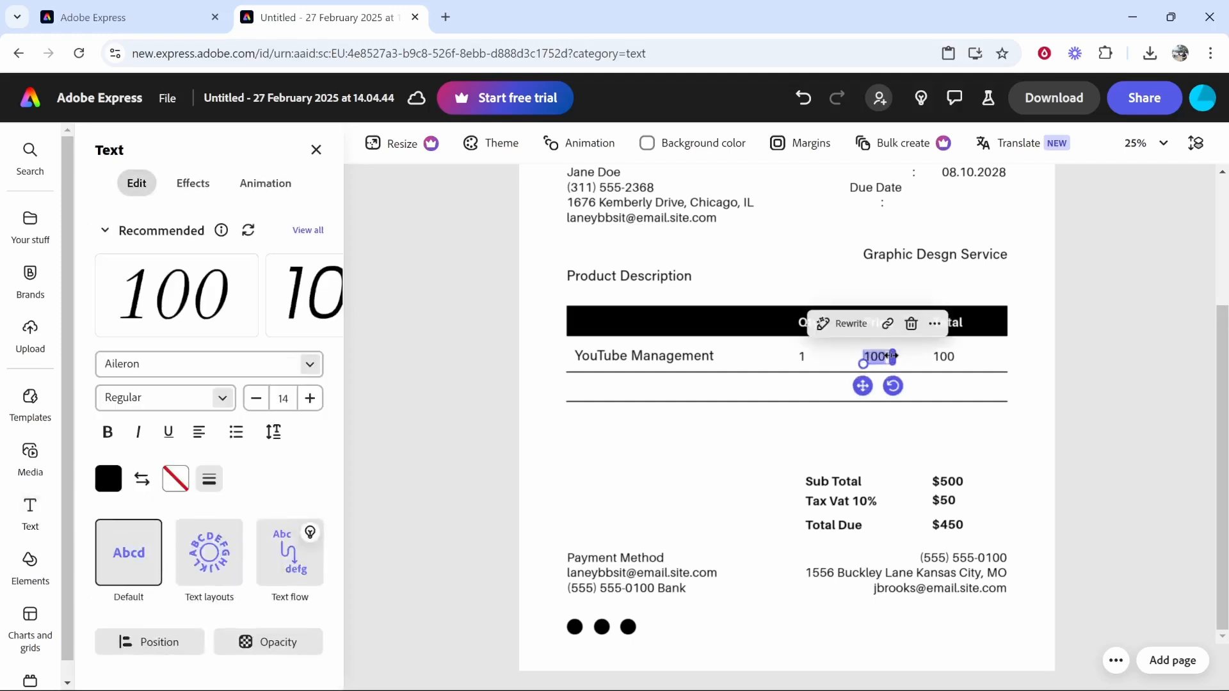
text(500)
key(Escape)
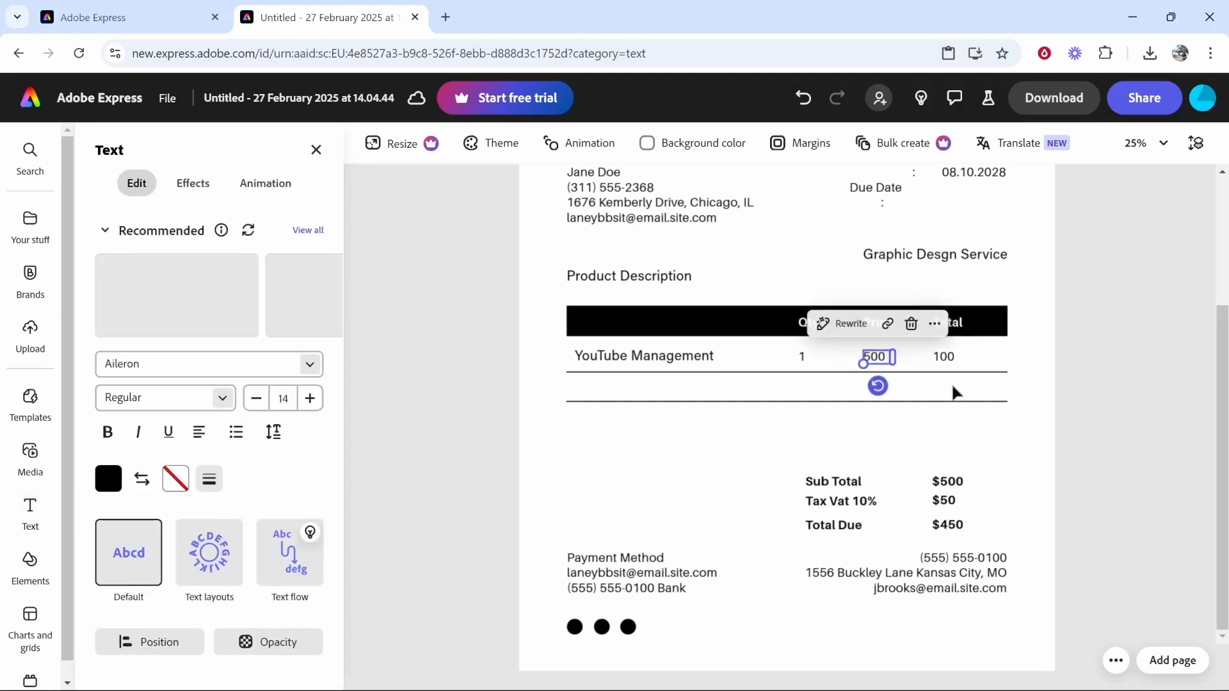
click(947, 357)
double_click(956, 357)
text(500)
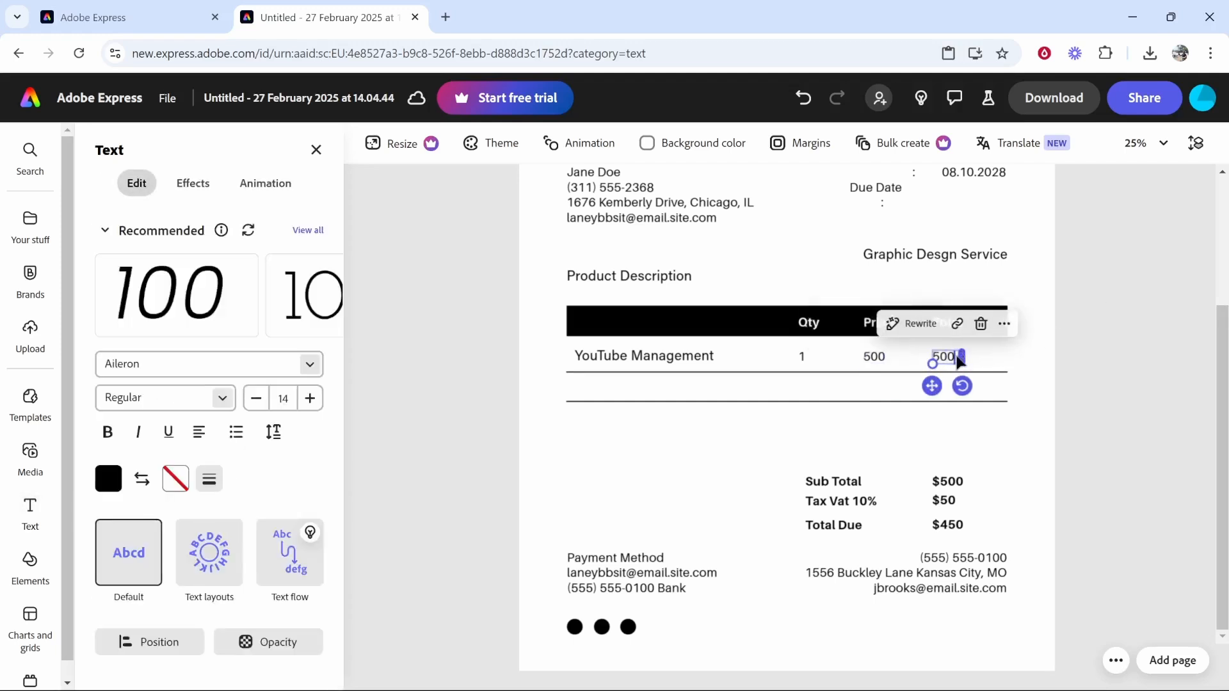
key(Escape)
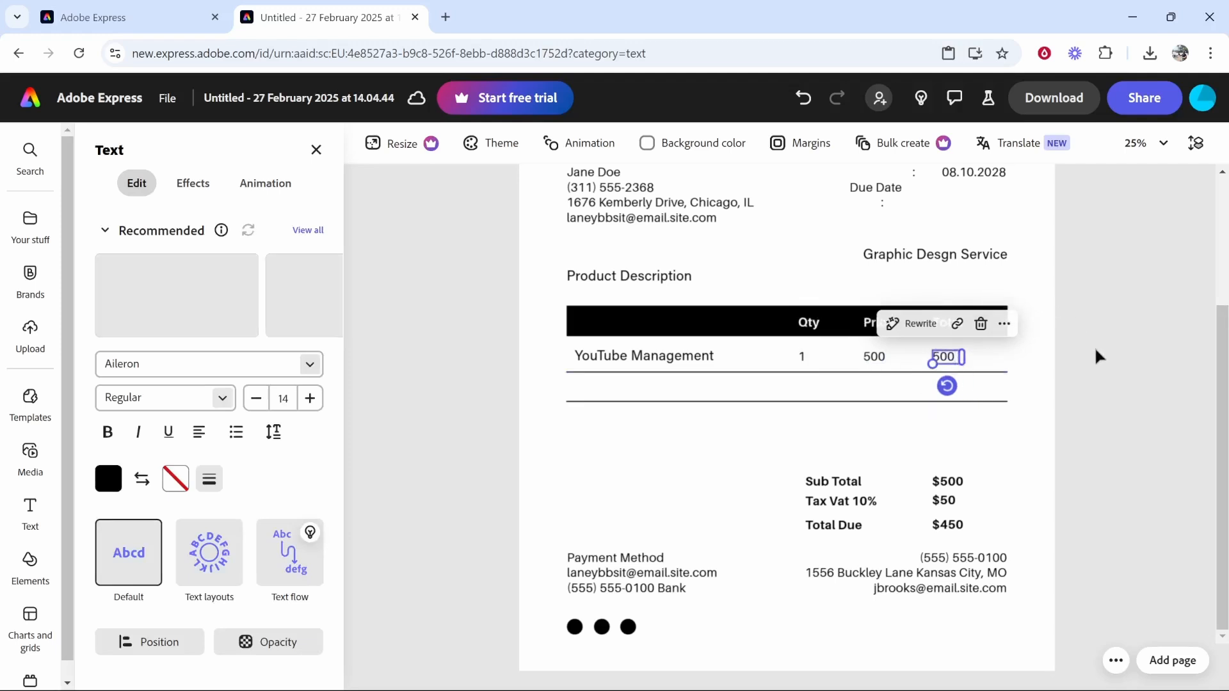
click(1069, 293)
Step: Delete the Graphic Design Service heading and the Product Description text above the item table
click(963, 279)
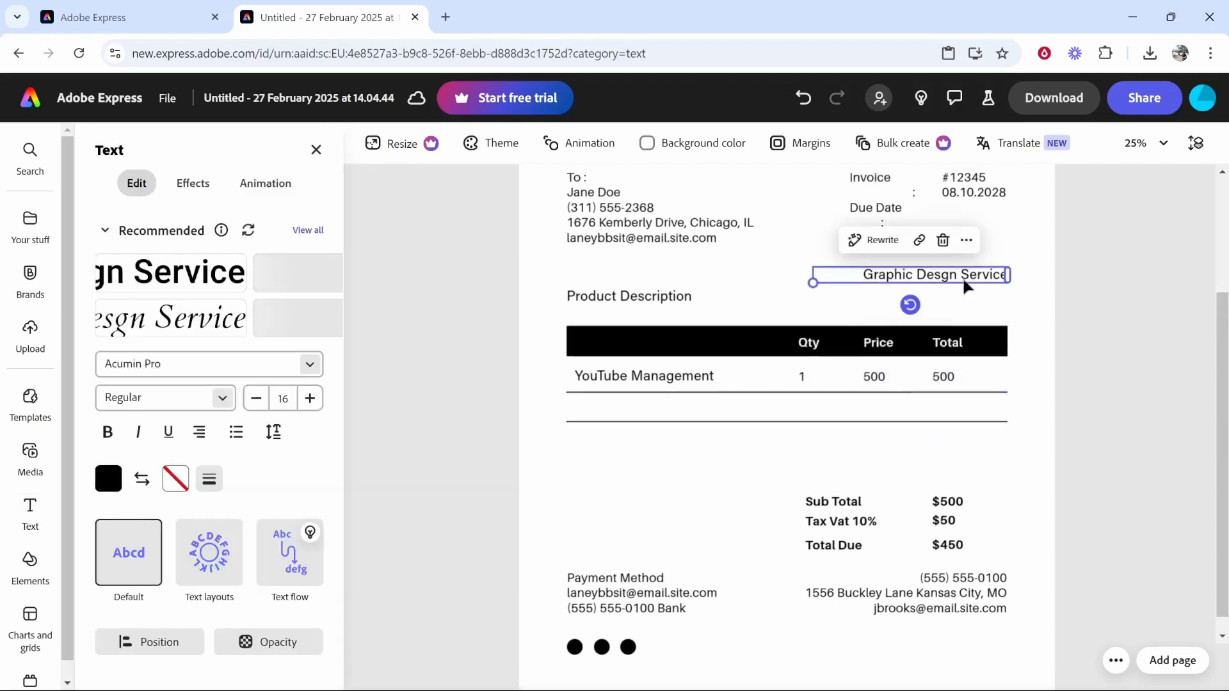
key(Delete)
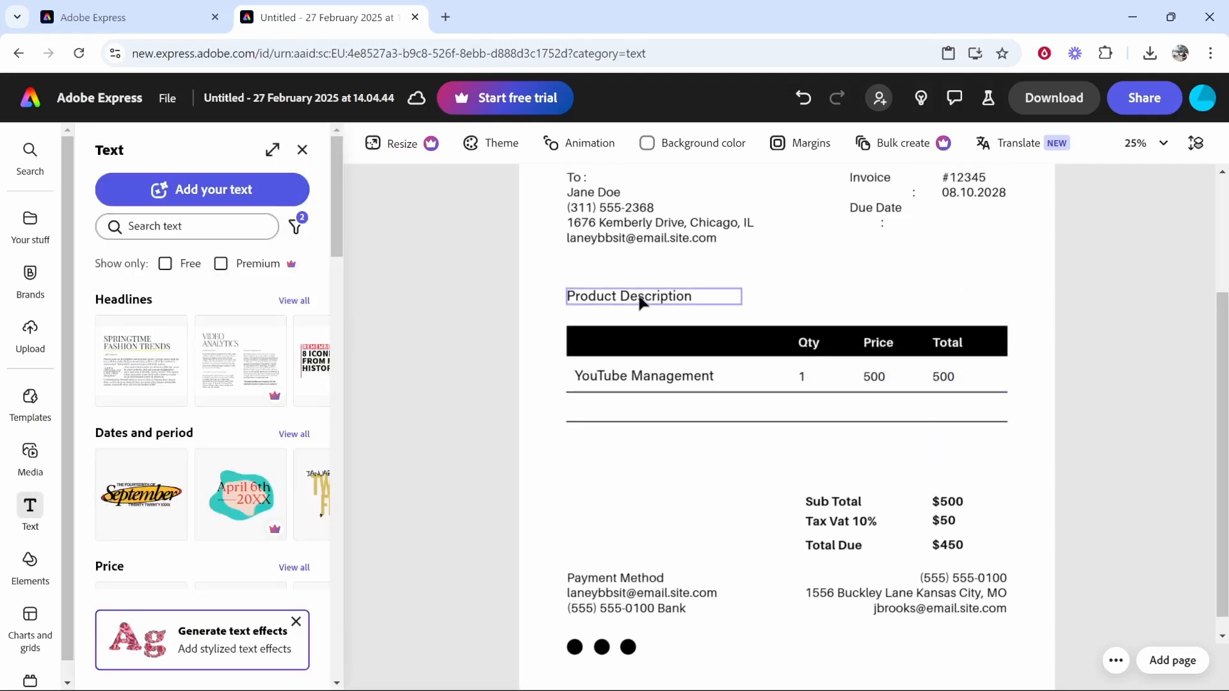
click(643, 304)
key(Delete)
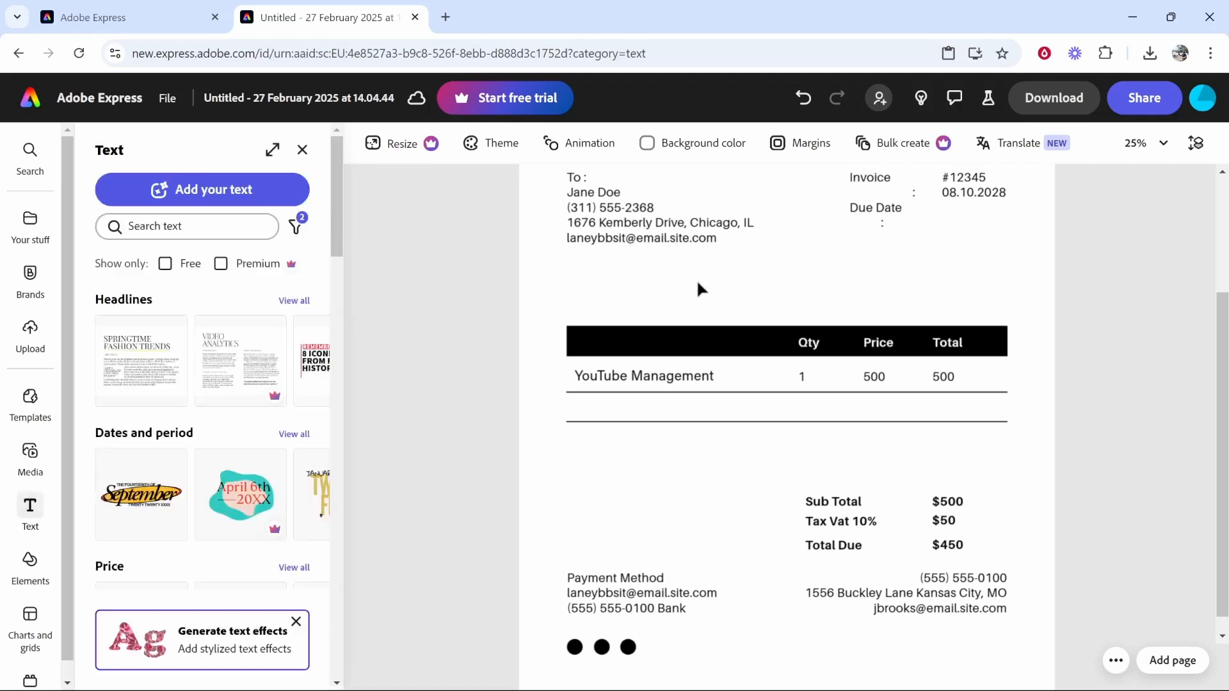
Step: Delete the Sub Total and Tax Vat 10% labels together with their amounts below the item table
scroll(672, 384, up, 2)
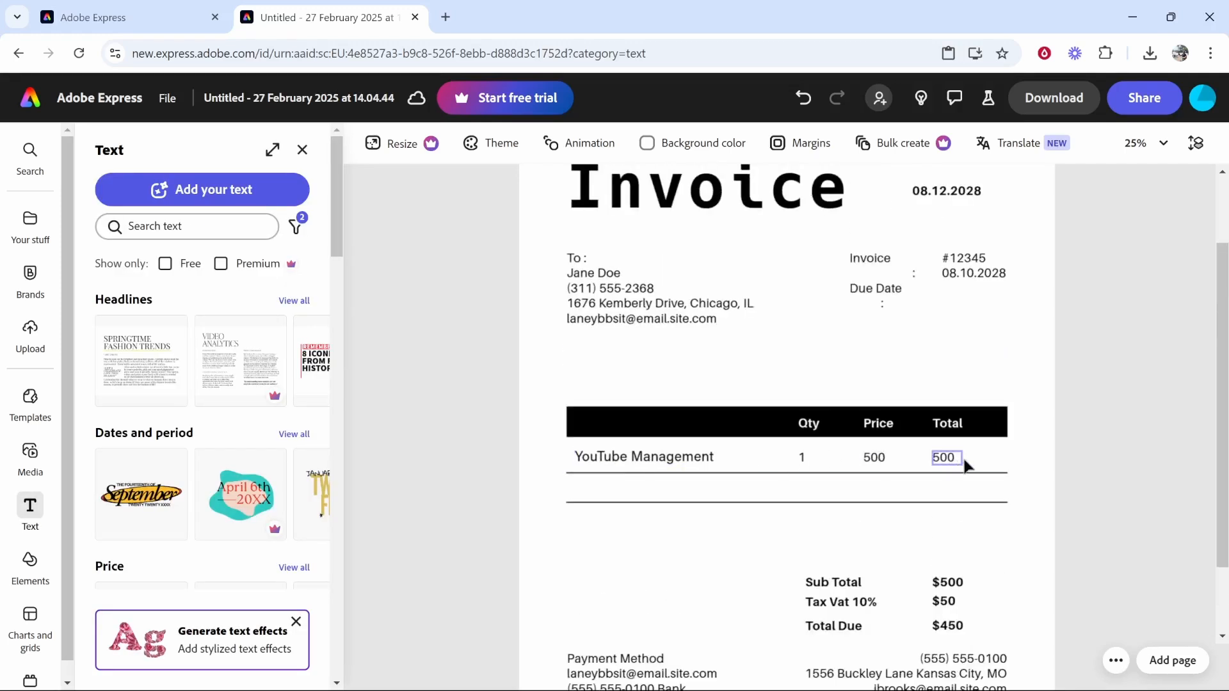
scroll(958, 456, down, 1)
click(872, 548)
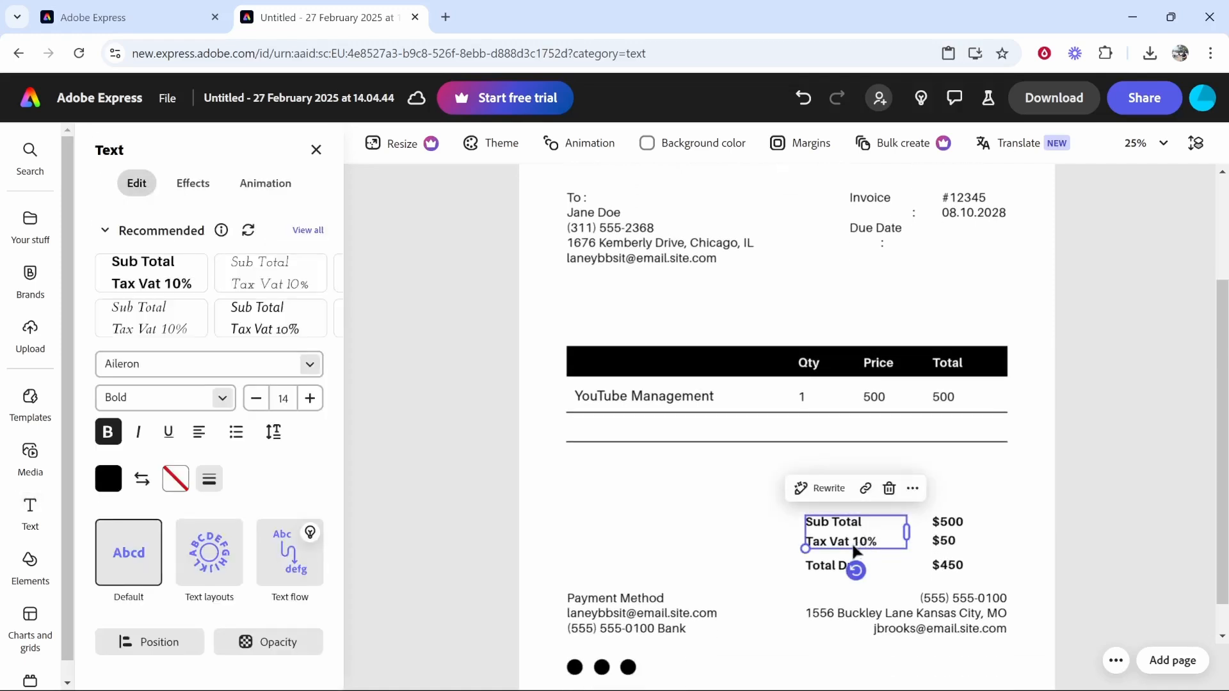
key(Delete)
click(948, 546)
key(Delete)
Step: Move the Total Due label and its amount together up to just below the item table's last divider line
drag(1005, 569, 834, 572)
click(796, 535)
drag(796, 531, 1010, 574)
drag(881, 568, 871, 459)
click(1012, 504)
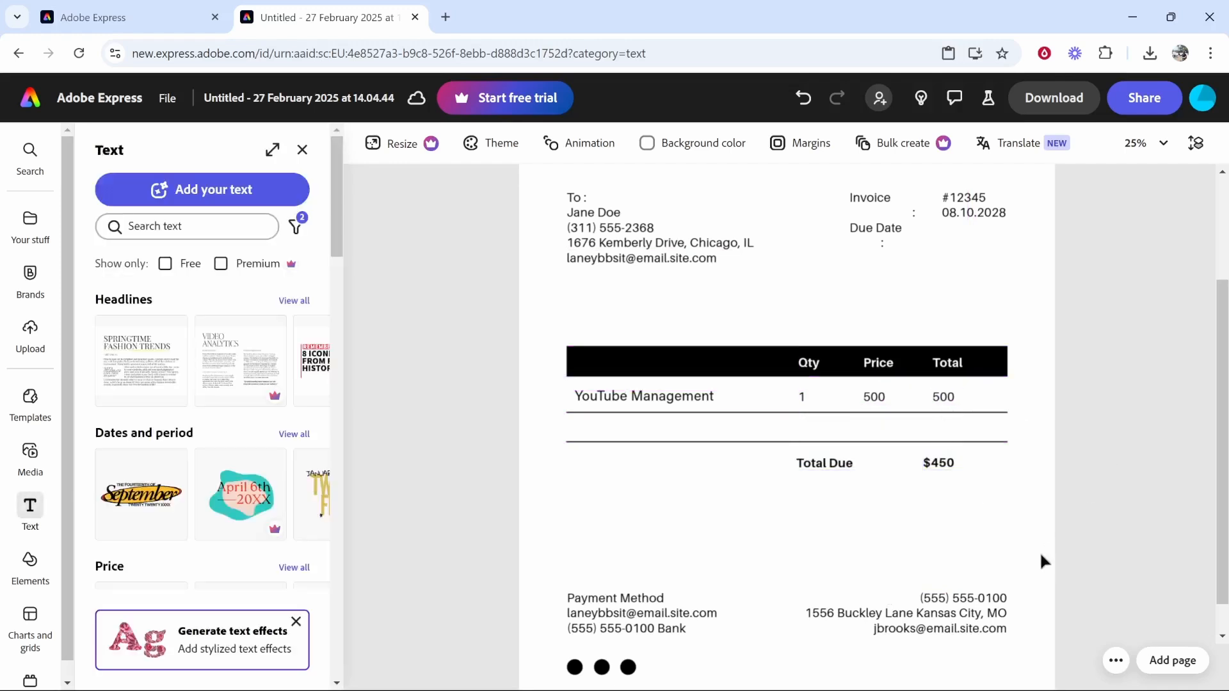
Step: Set the Total Due amount to $500
double_click(941, 462)
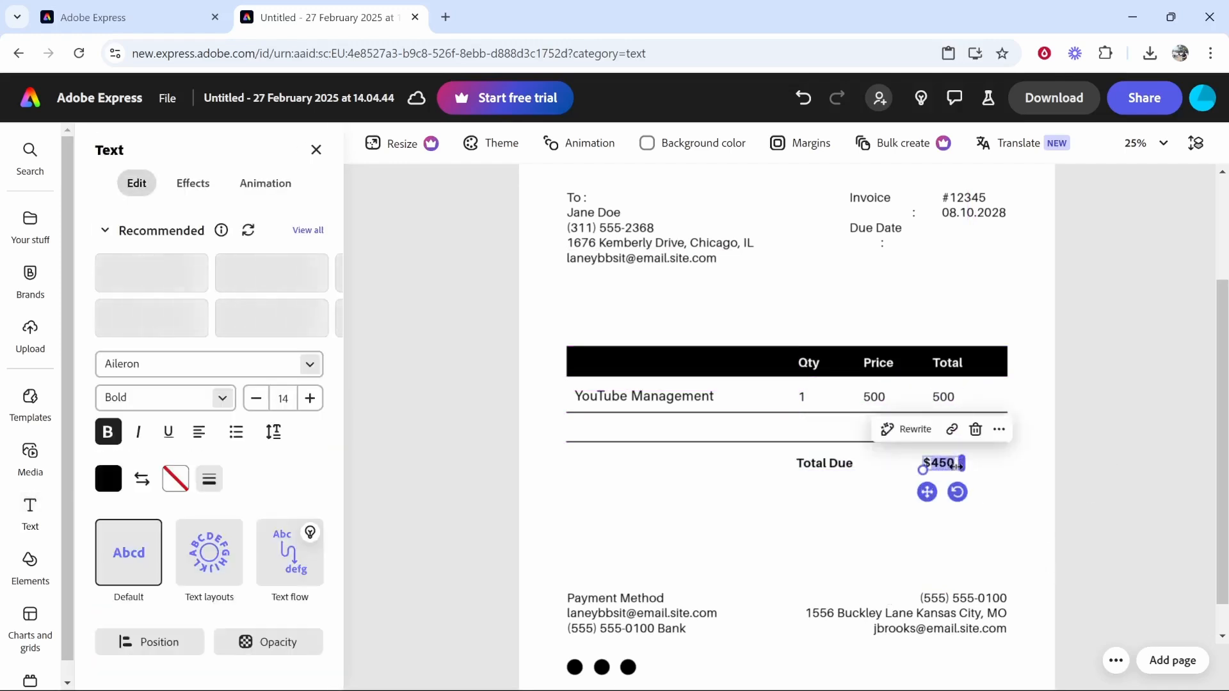
text($500)
click(883, 541)
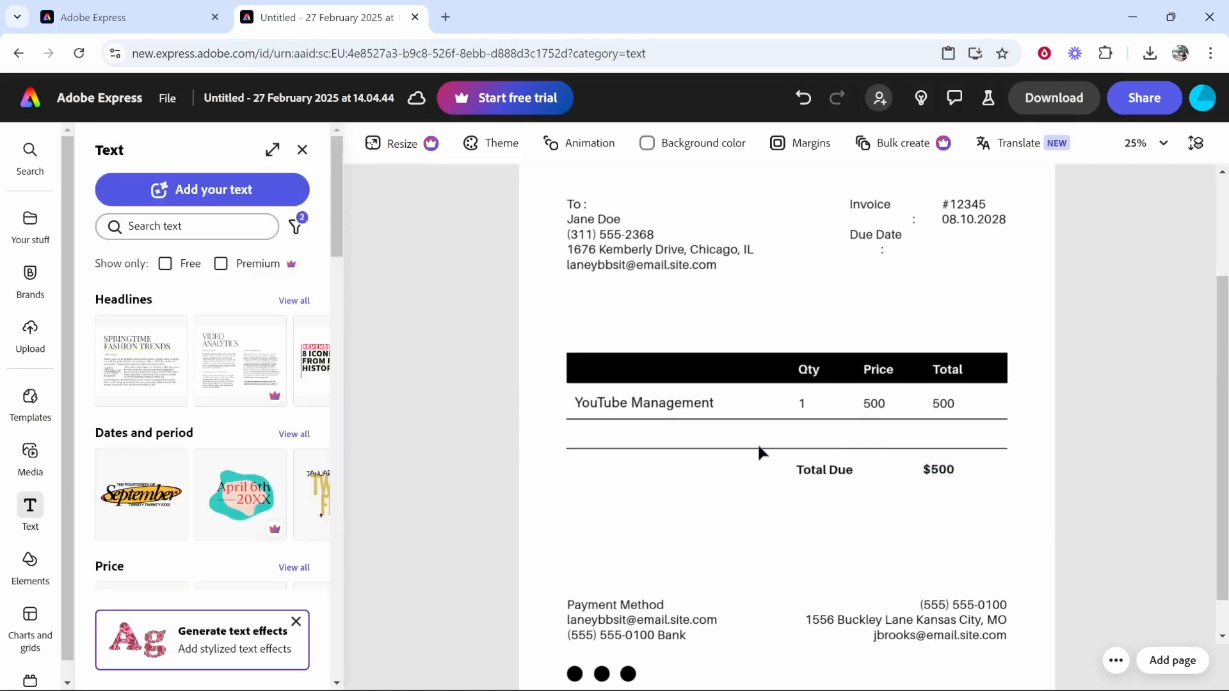
Step: Place the Total Due label and amount between the table's two divider lines, with the label close to the amount
drag(823, 469, 827, 433)
drag(929, 463, 938, 433)
click(1088, 449)
drag(823, 433, 867, 433)
click(1121, 443)
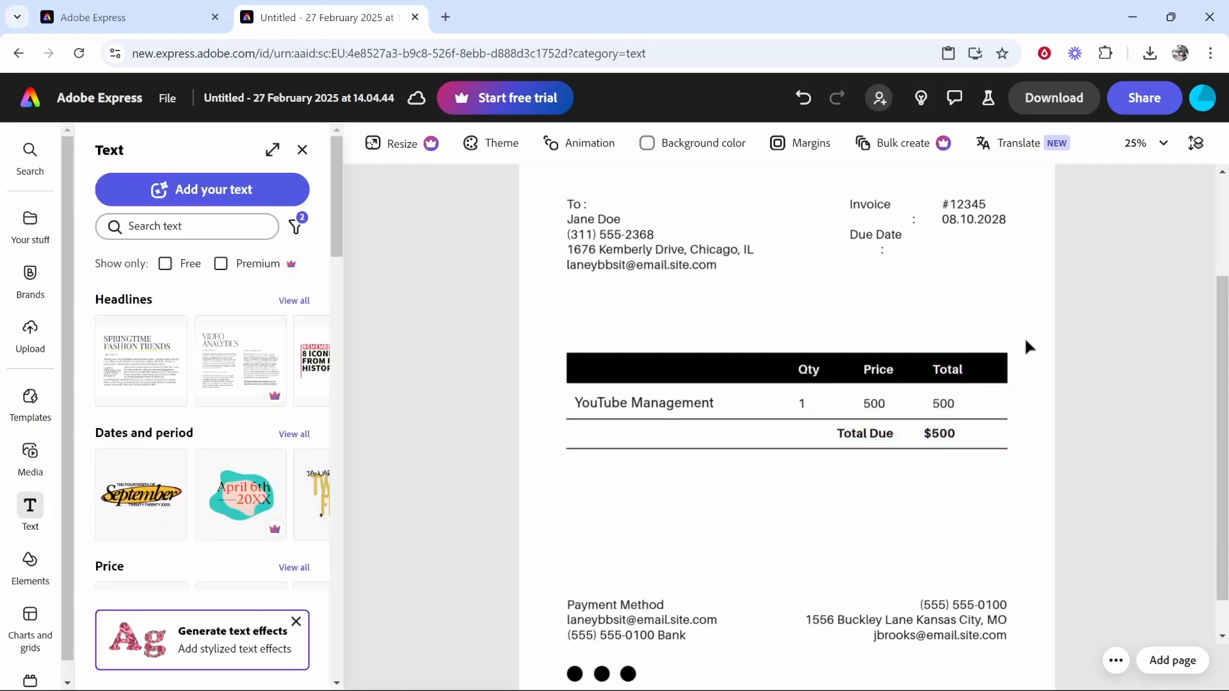
Step: Download the finished invoice in PDF Standard format and save it to the Downloads folder
scroll(1094, 326, up, 2)
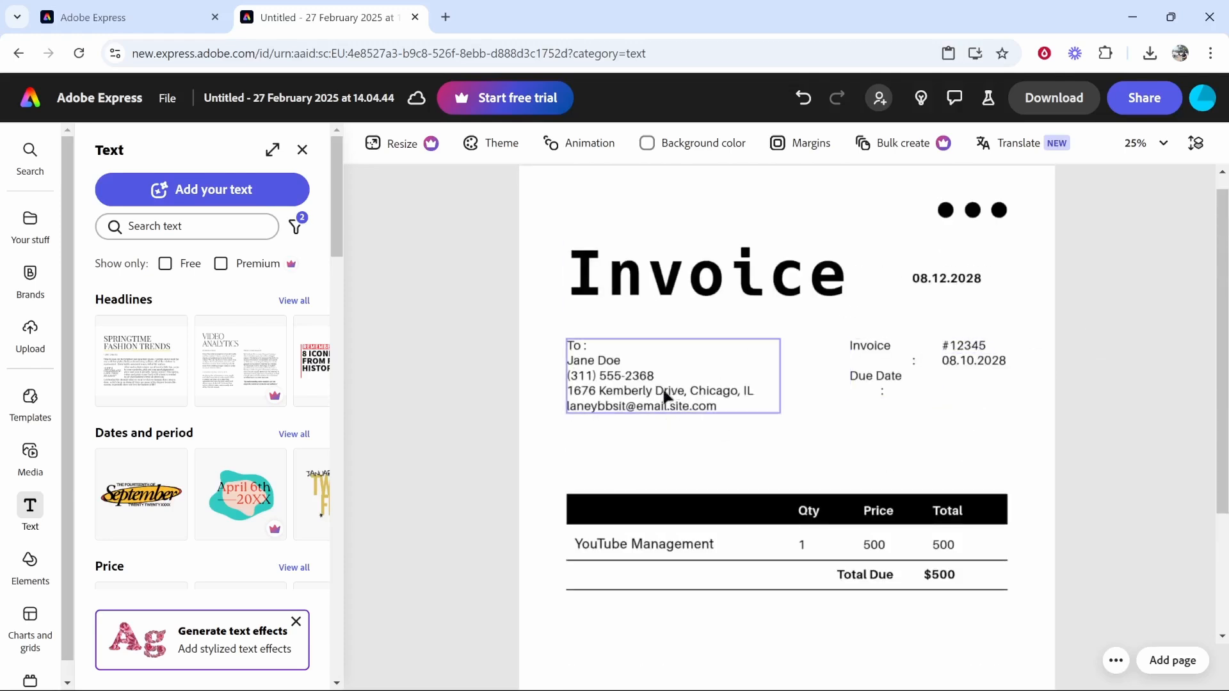
scroll(740, 419, down, 3)
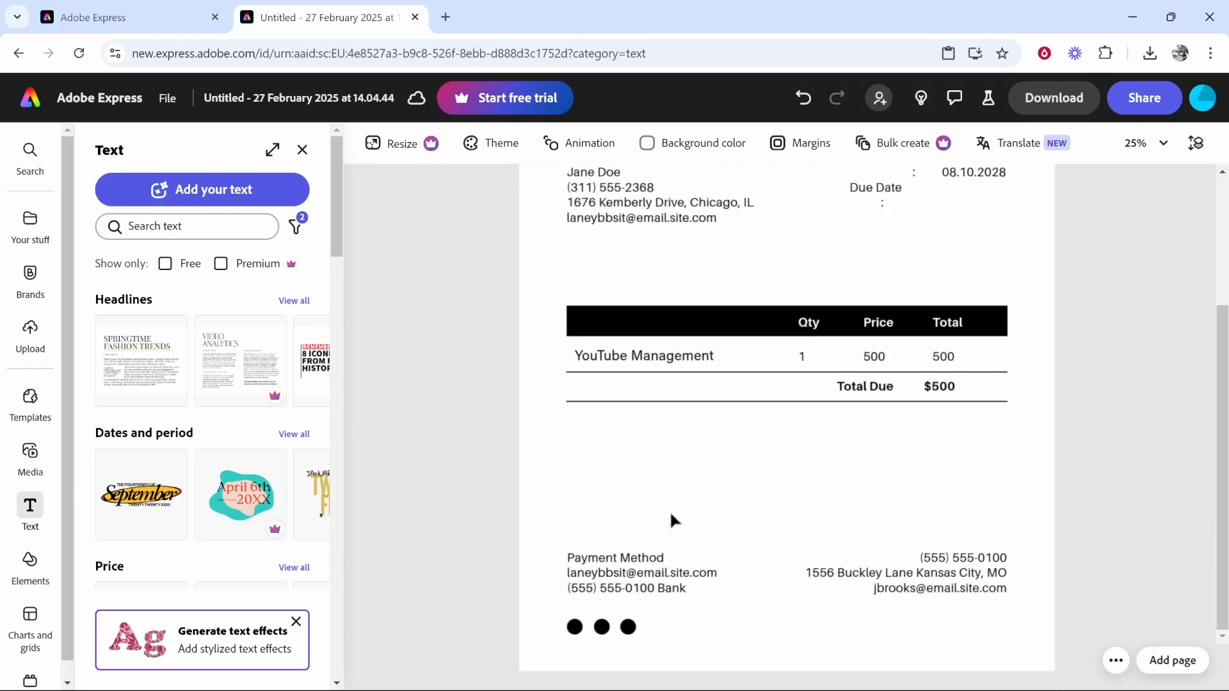
scroll(1003, 443, up, 3)
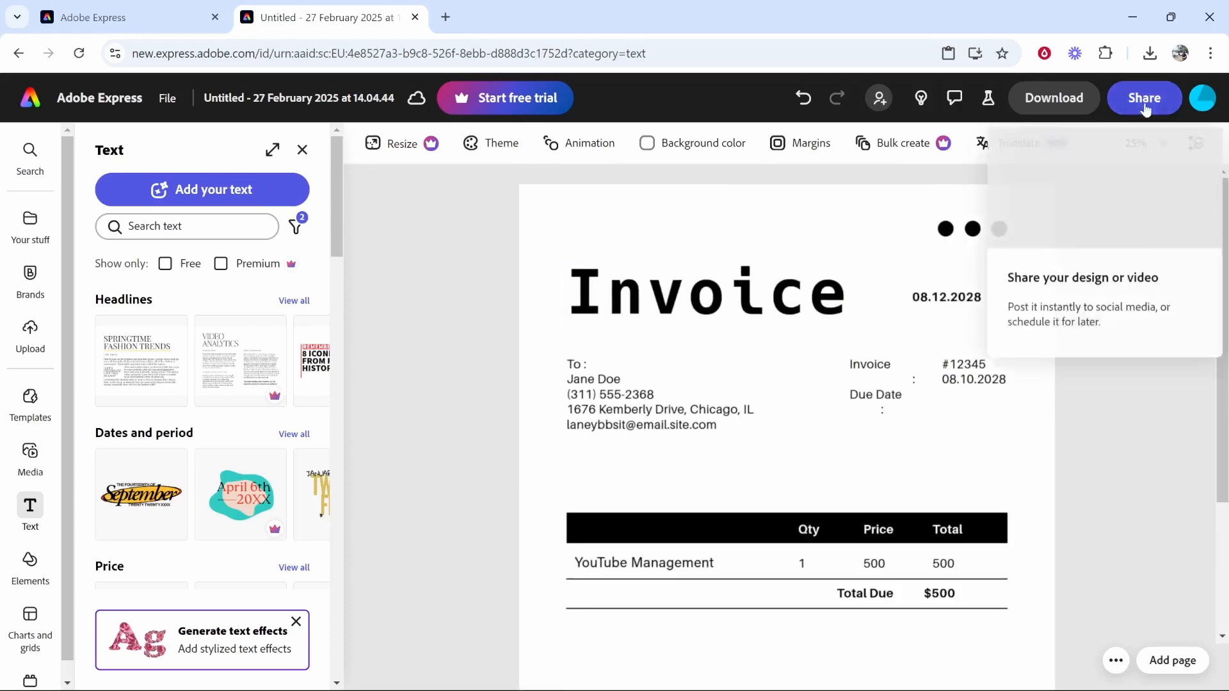
click(1043, 102)
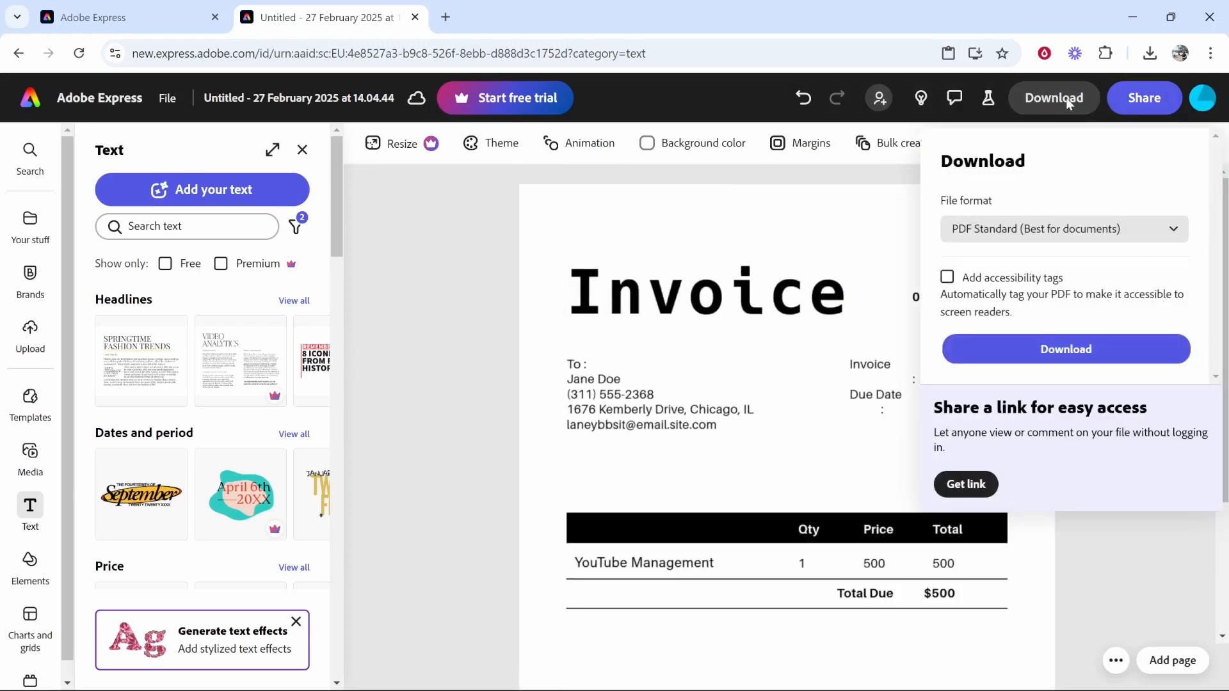
click(1017, 229)
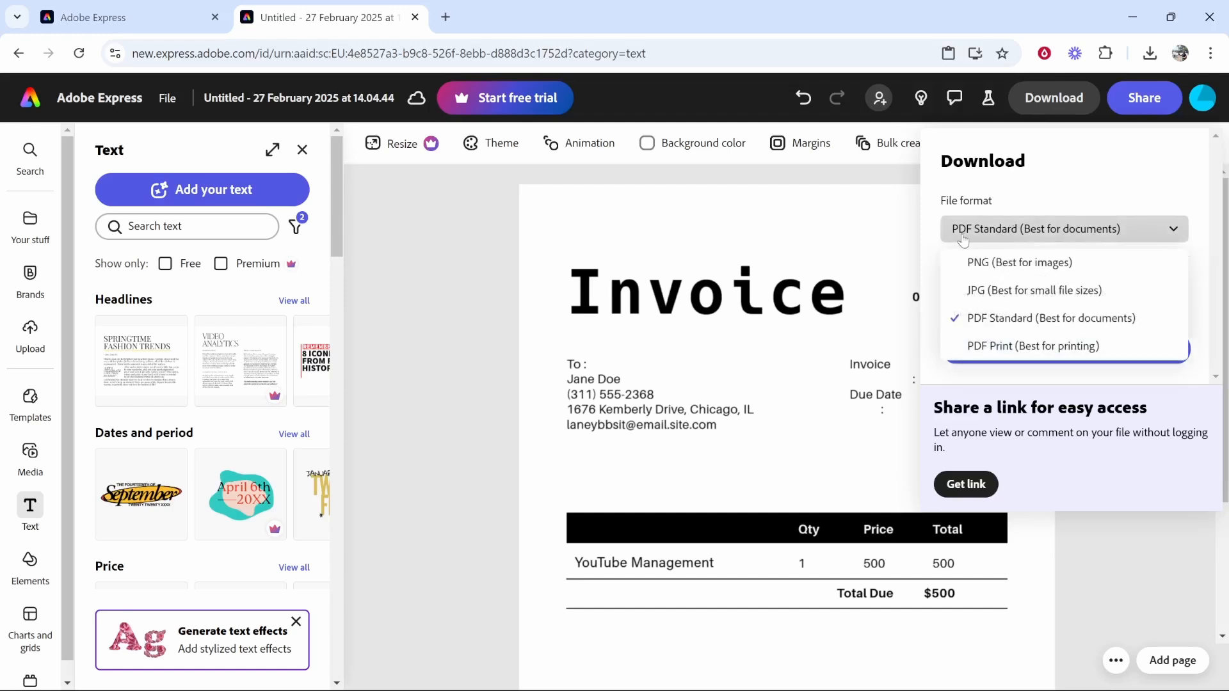
click(1021, 320)
click(1037, 350)
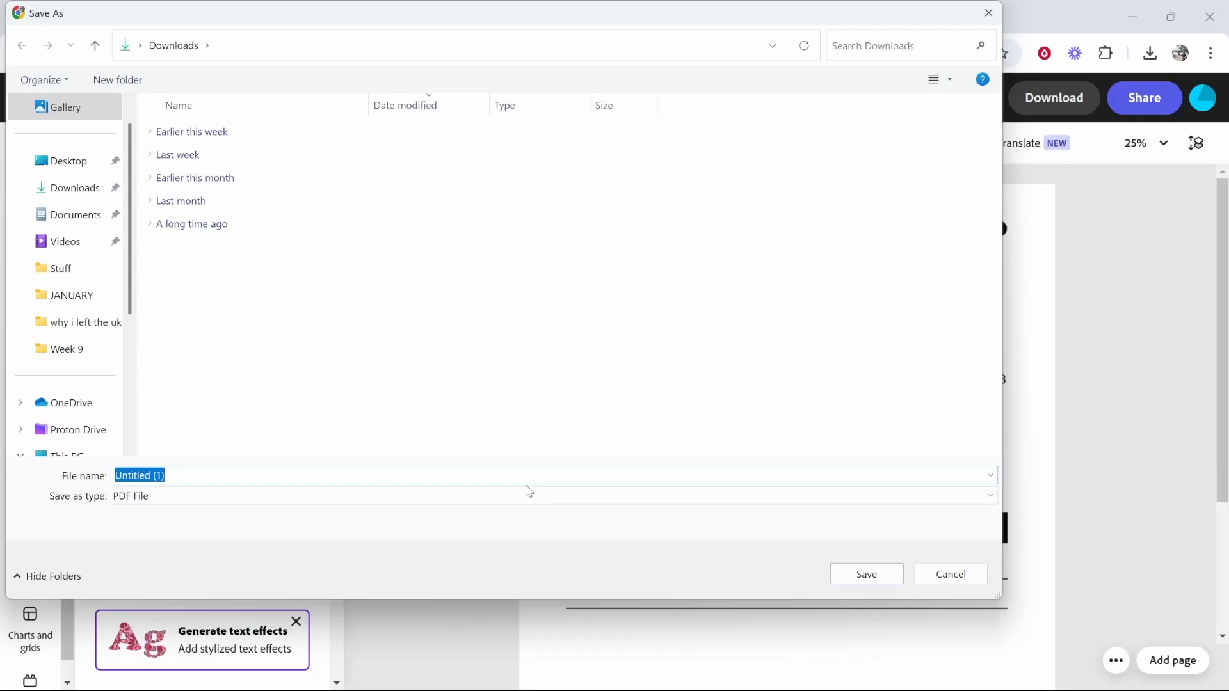
click(857, 578)
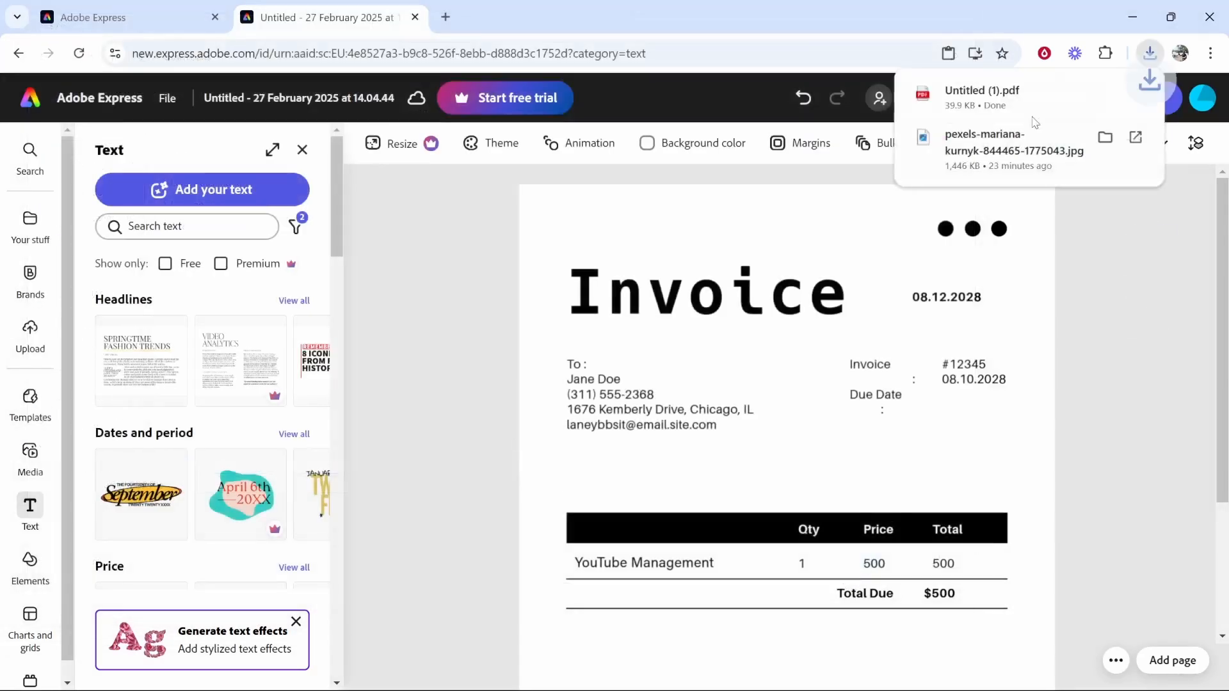
Step: Open the downloaded invoice PDF in the browser and check its item table and footer
click(1073, 117)
scroll(554, 315, down, 5)
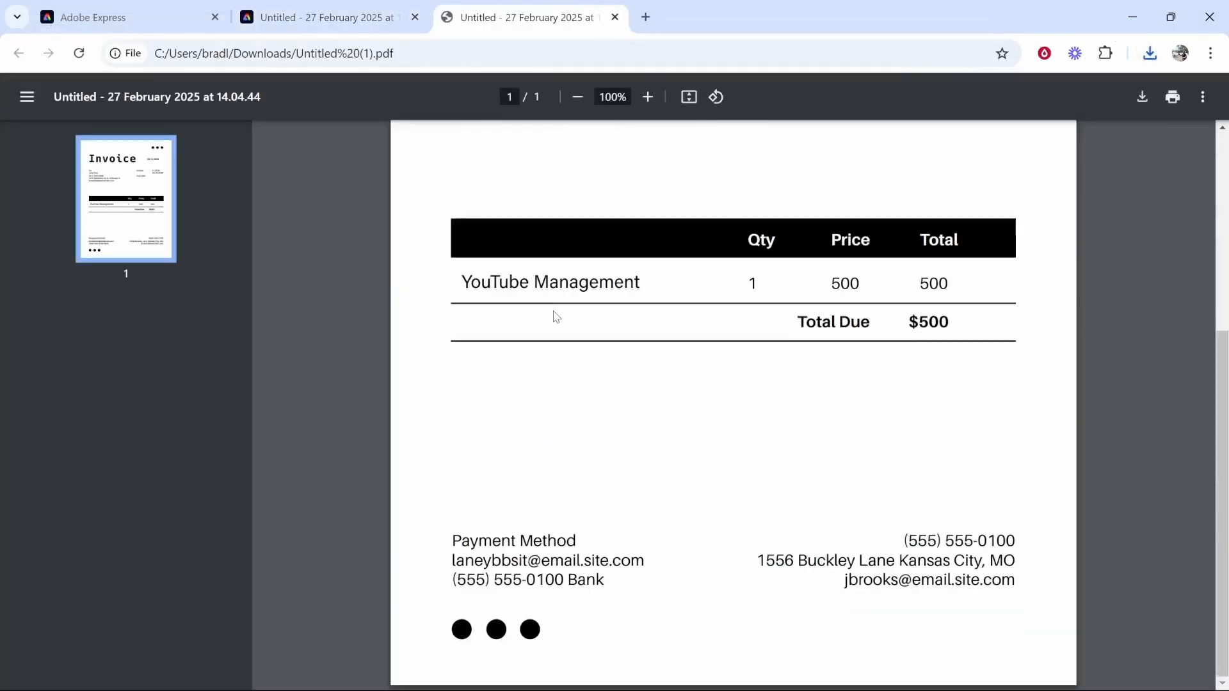